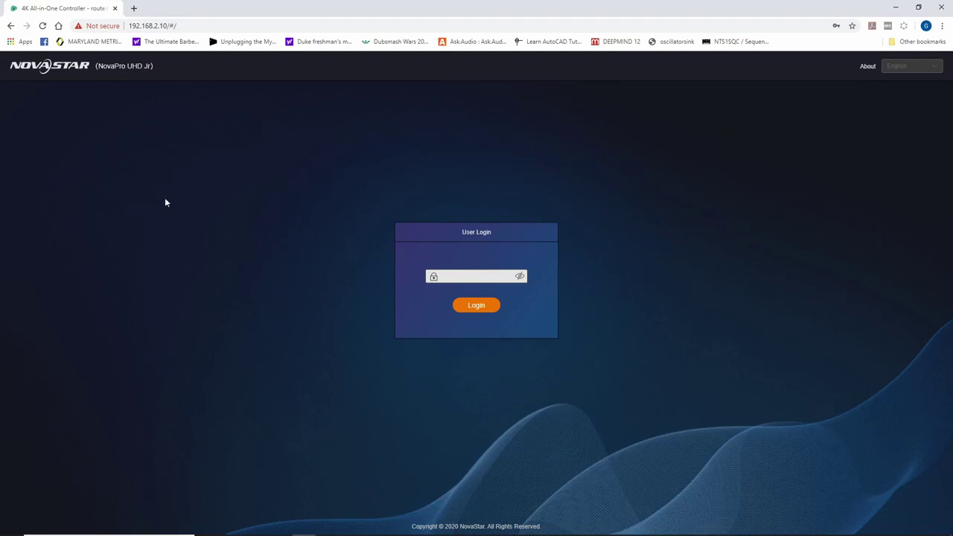
Switch the browser to full screen and log in to the controller with its password.
key("F11")
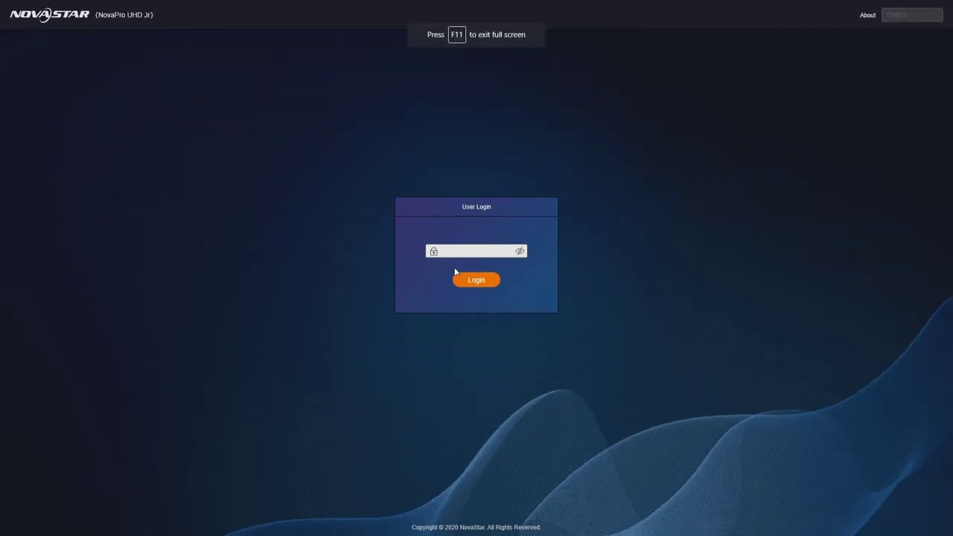
left_click(467, 250)
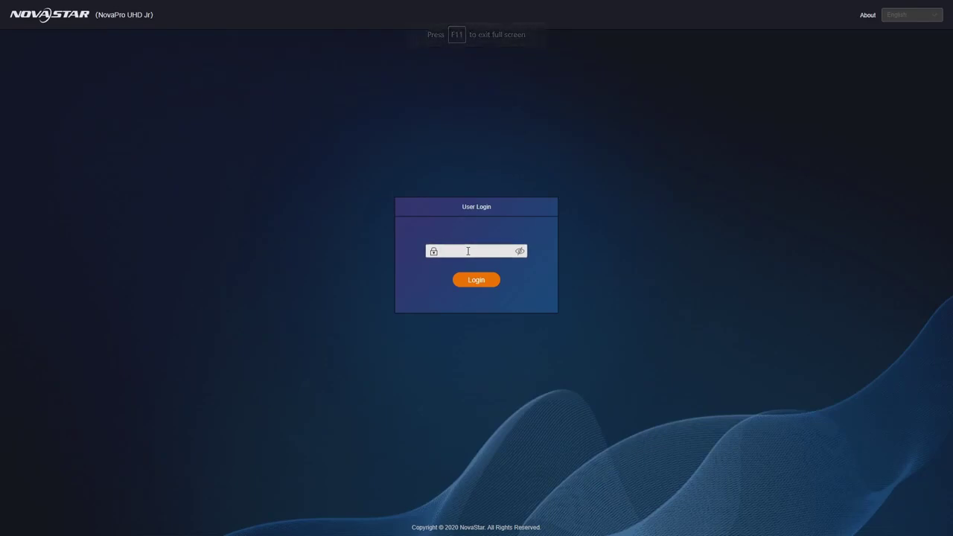
type("admin")
key("Return")
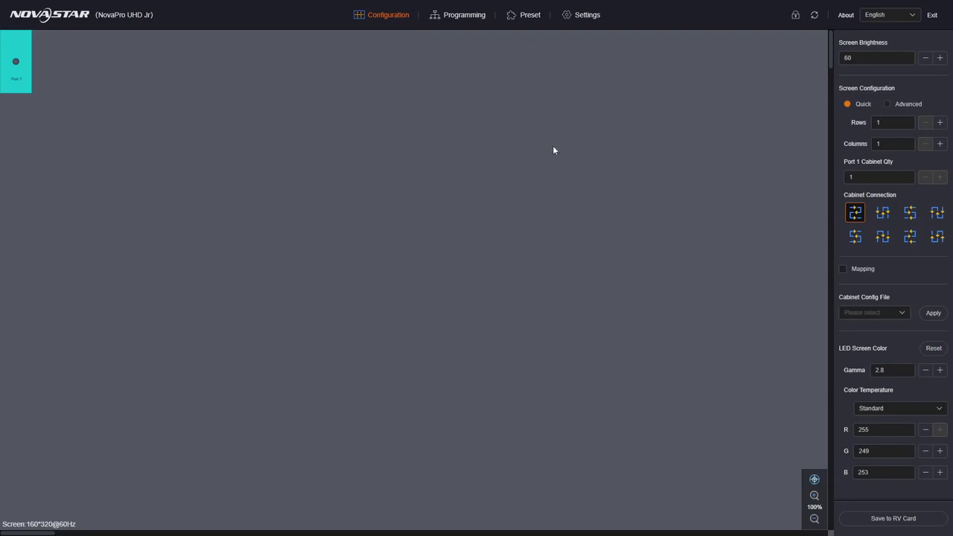
Open device Settings and show the Test Pattern page (brightness 3, spacing 5, speed 3).
left_click(583, 20)
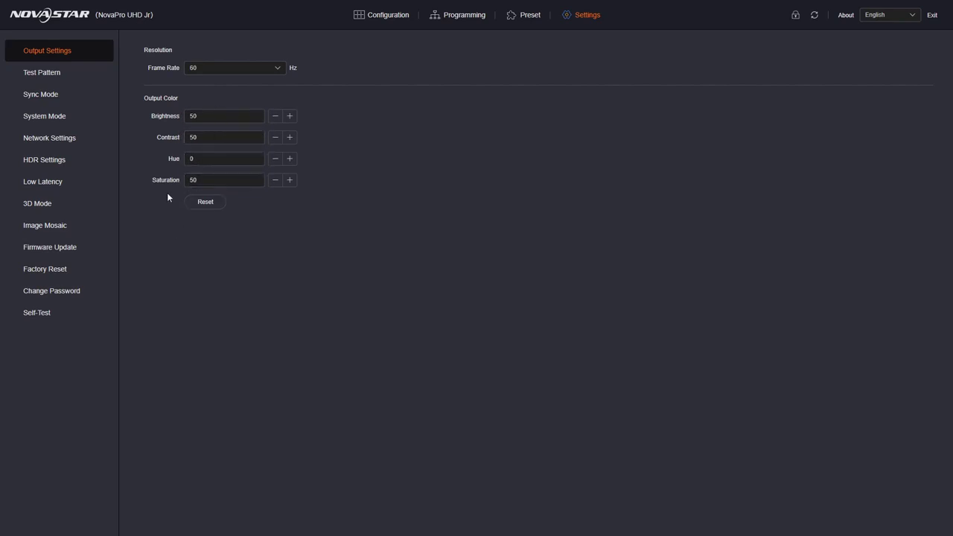
left_click(52, 80)
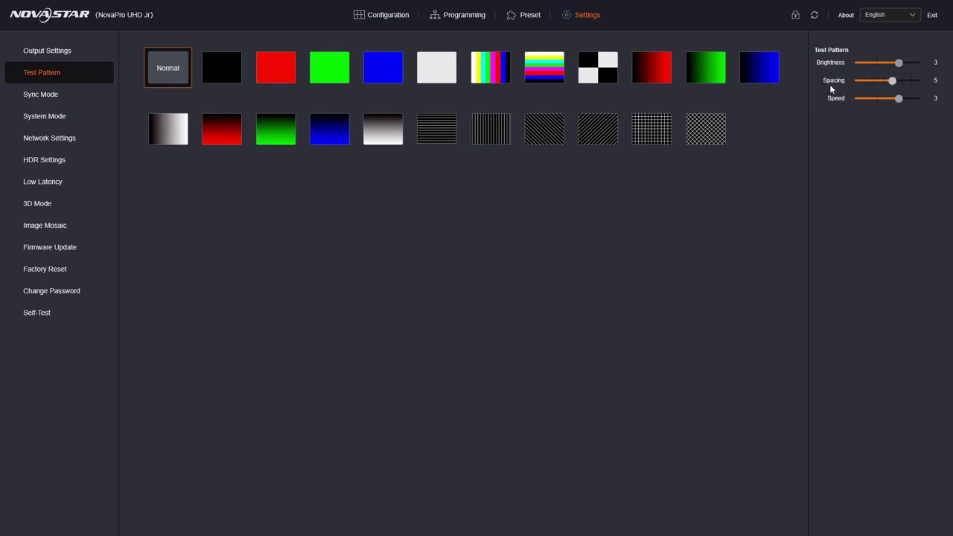
Check the Sync Mode source list, keeping GENLOCK, then view the System Mode settings.
left_click(37, 96)
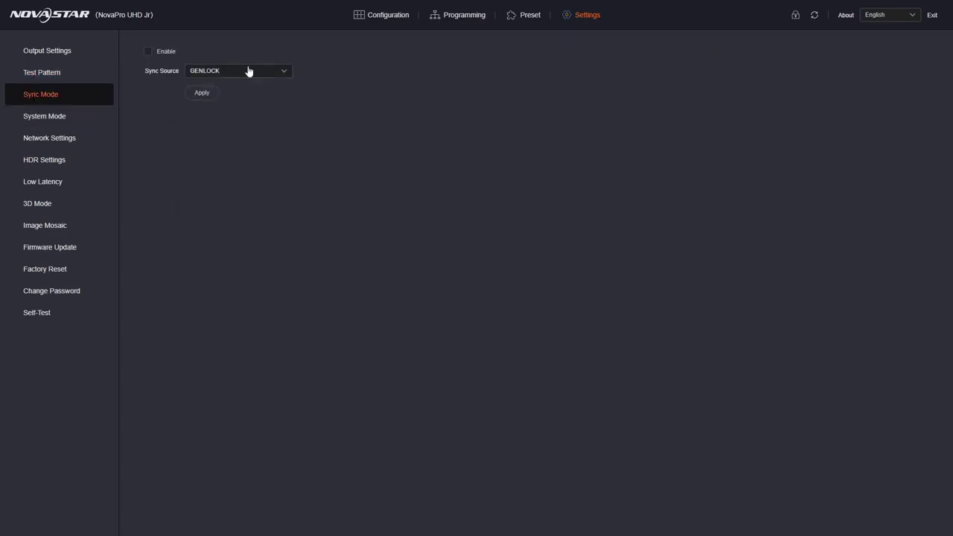
left_click(271, 73)
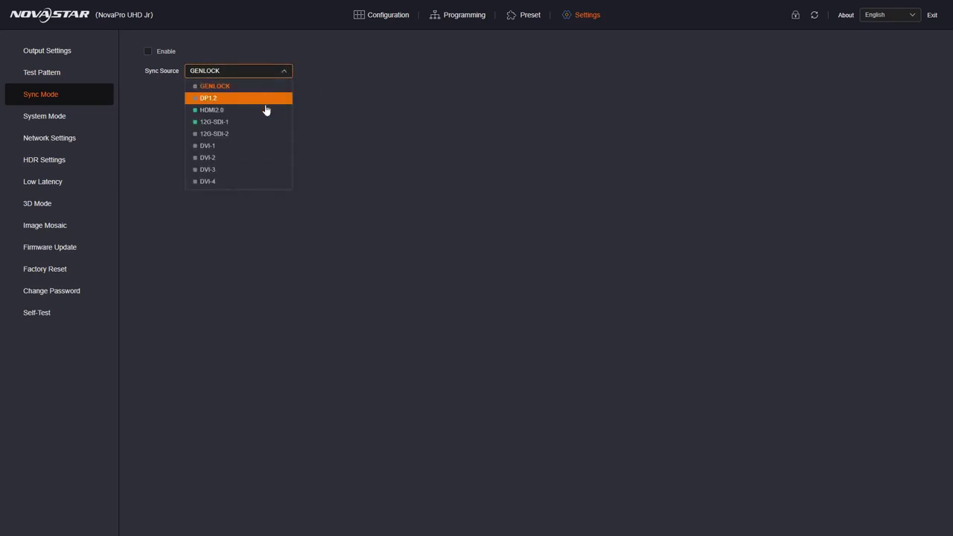
left_click(420, 106)
left_click(28, 118)
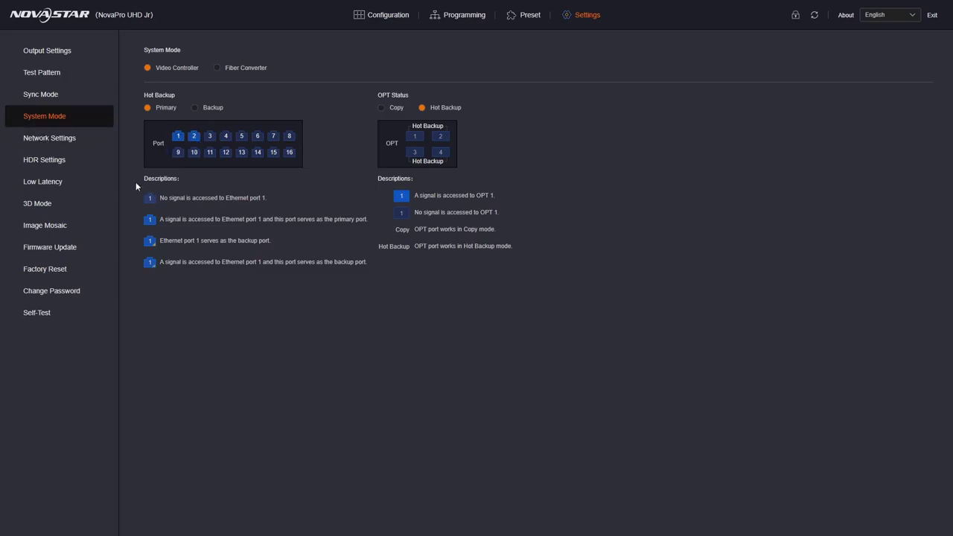
Browse the Network, HDR, Low Latency, 3D Mode and Image Mosaic settings pages.
left_click(65, 138)
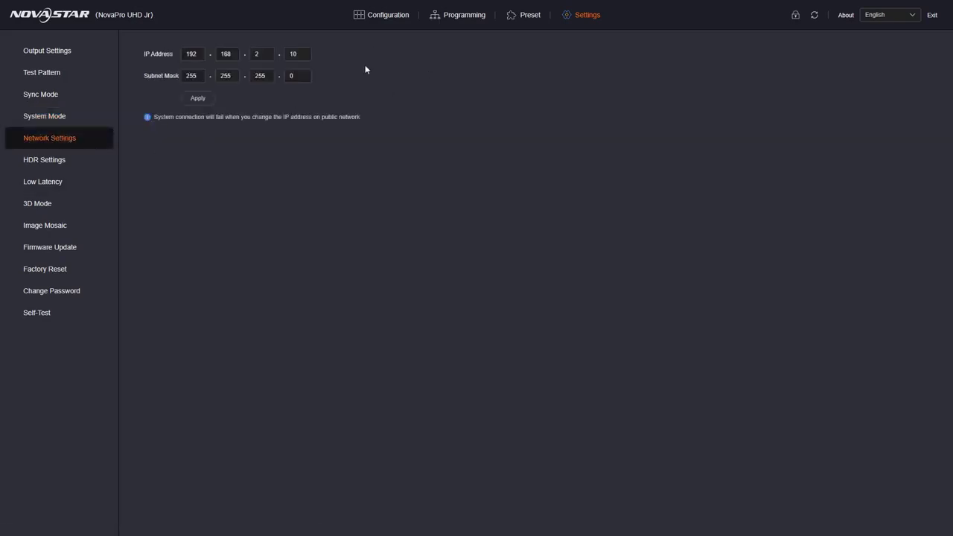
left_click(69, 161)
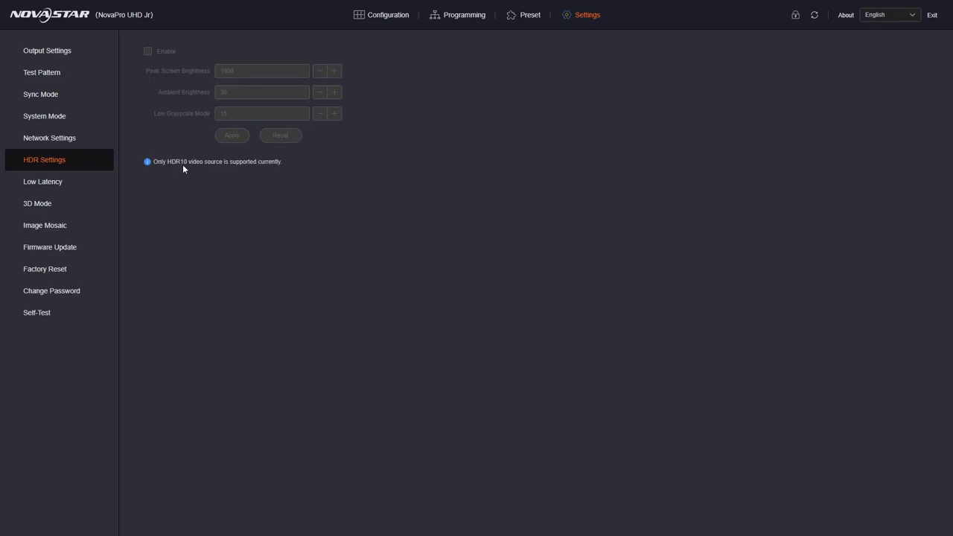
left_click(58, 188)
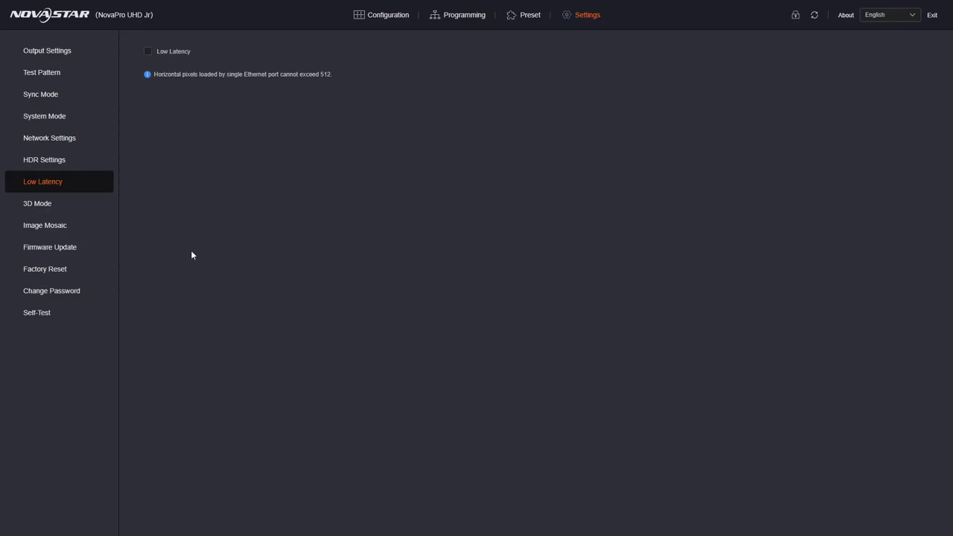
left_click(31, 205)
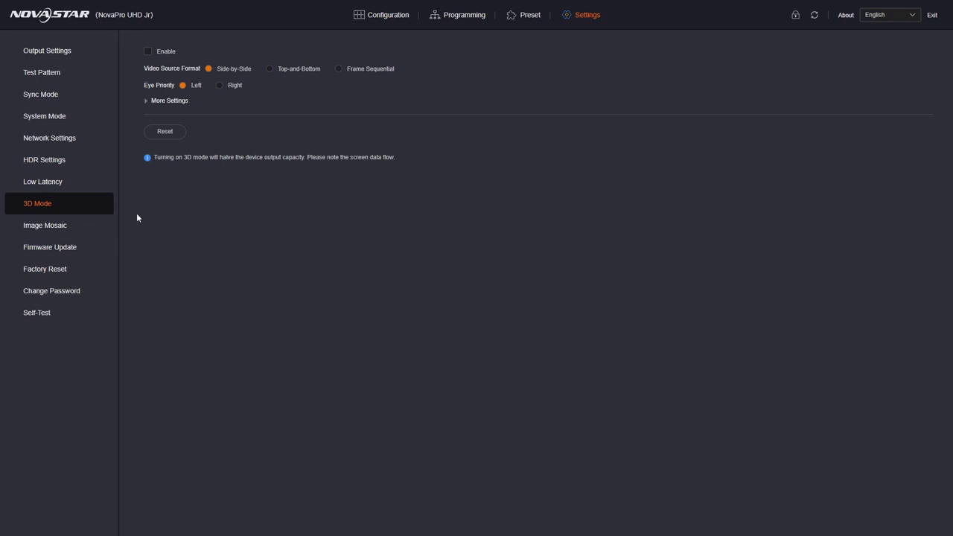
left_click(33, 231)
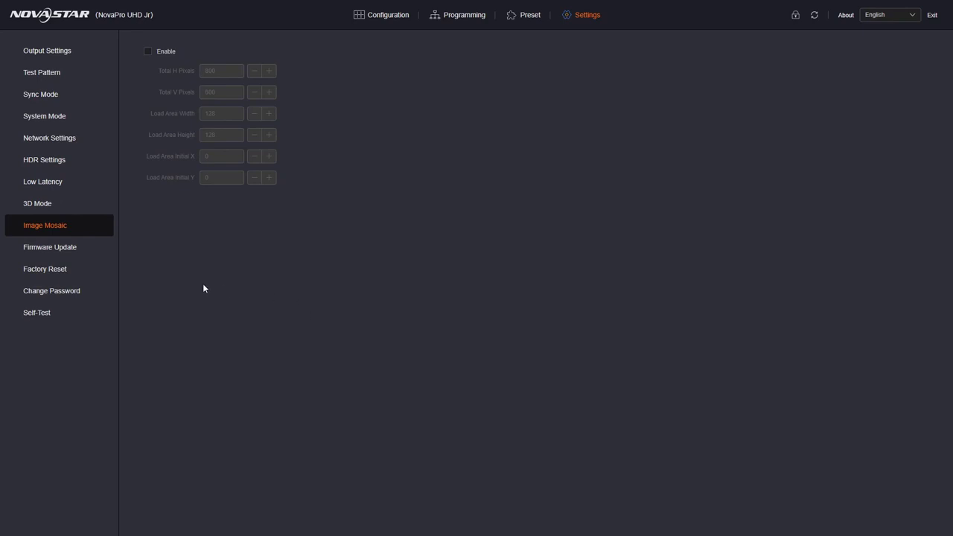
left_click(248, 85)
View Firmware Update and Factory Reset, toggle 'Clear all files', then show Change Password.
left_click(33, 252)
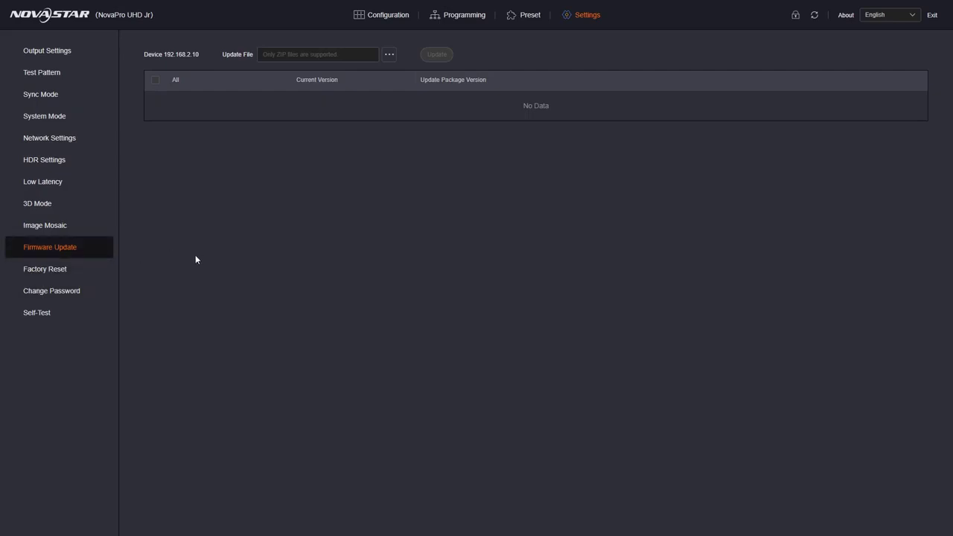
left_click(47, 274)
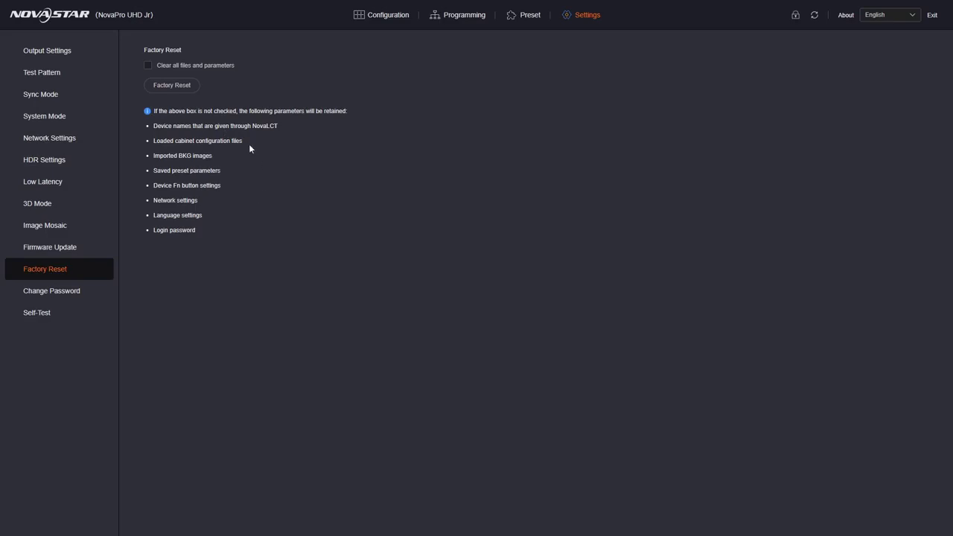
left_click(148, 65)
left_click(57, 298)
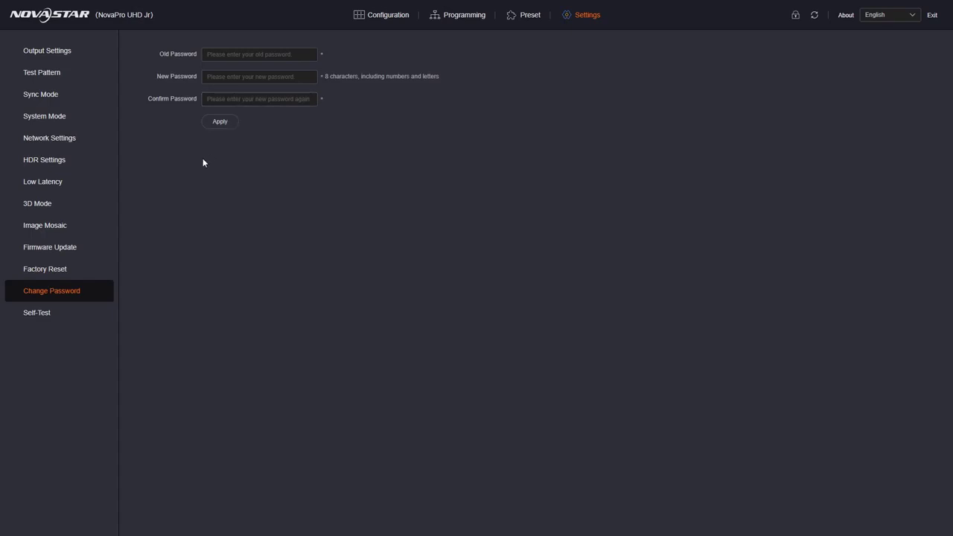
Run the device self-test and review the results table, all items Normal.
left_click(60, 315)
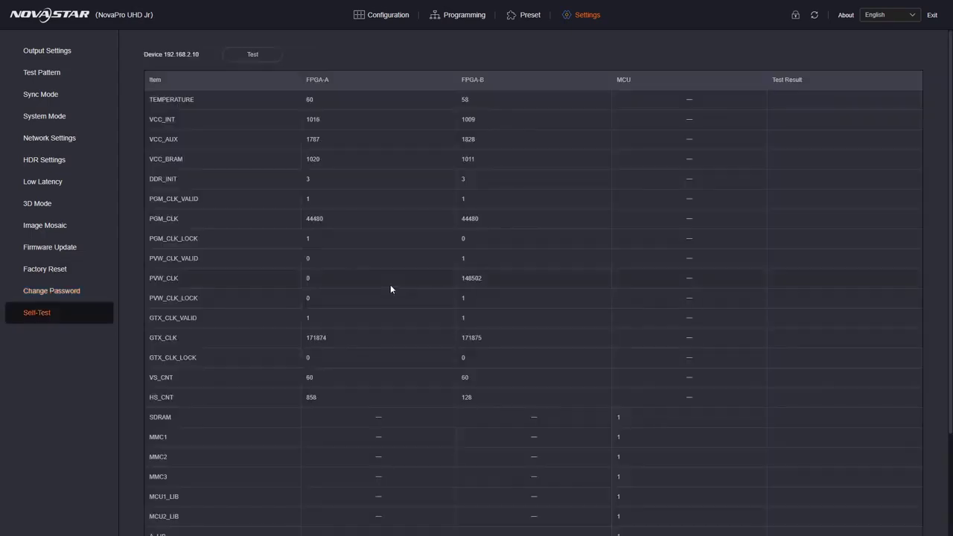
left_click(256, 55)
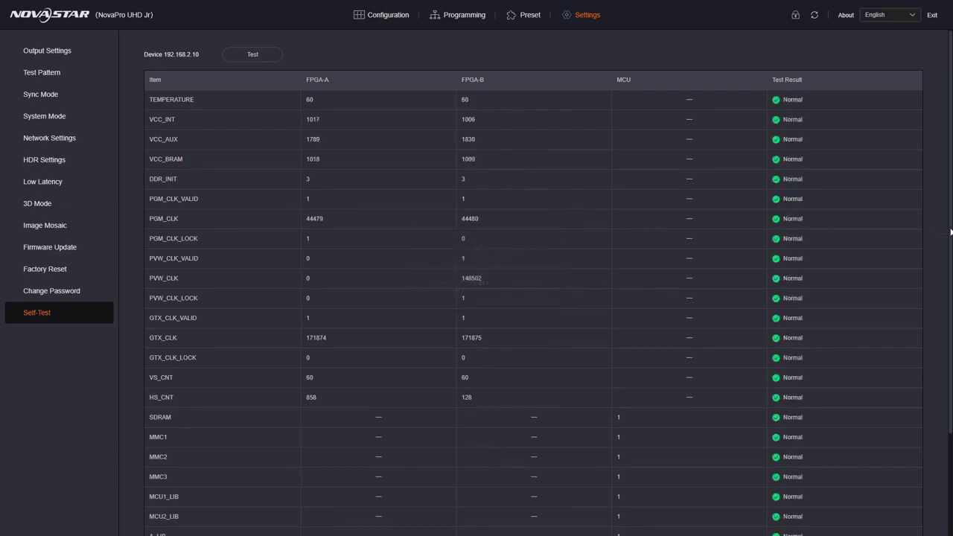
scroll(922, 236, "down", 2)
scroll(890, 280, "up", 2)
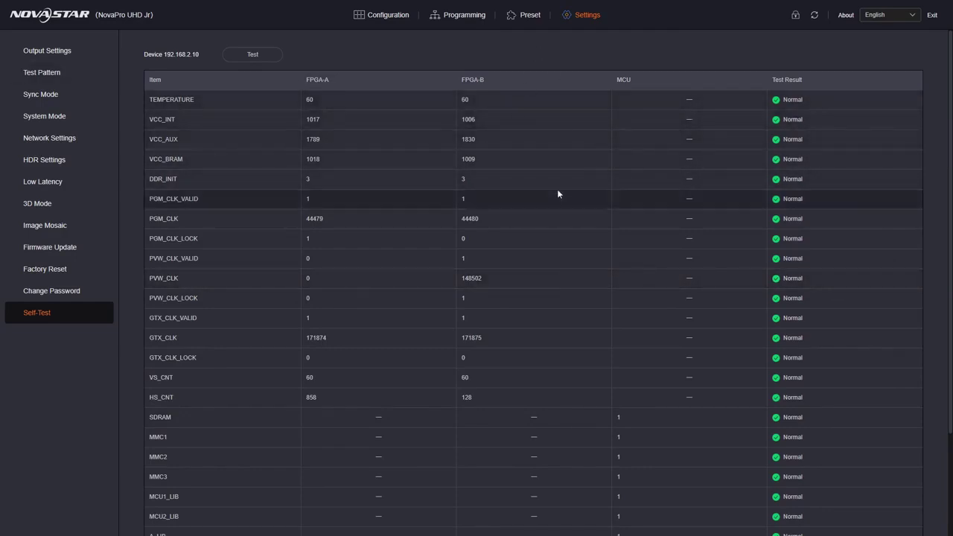
Back on the Configuration page, apply the AT3 600X1200 cabinet config file.
left_click(370, 19)
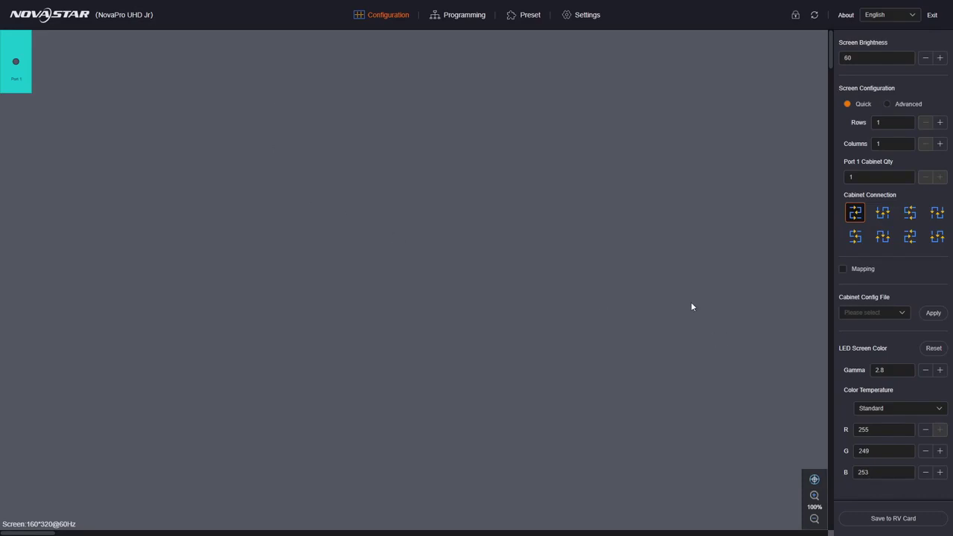
left_click(885, 313)
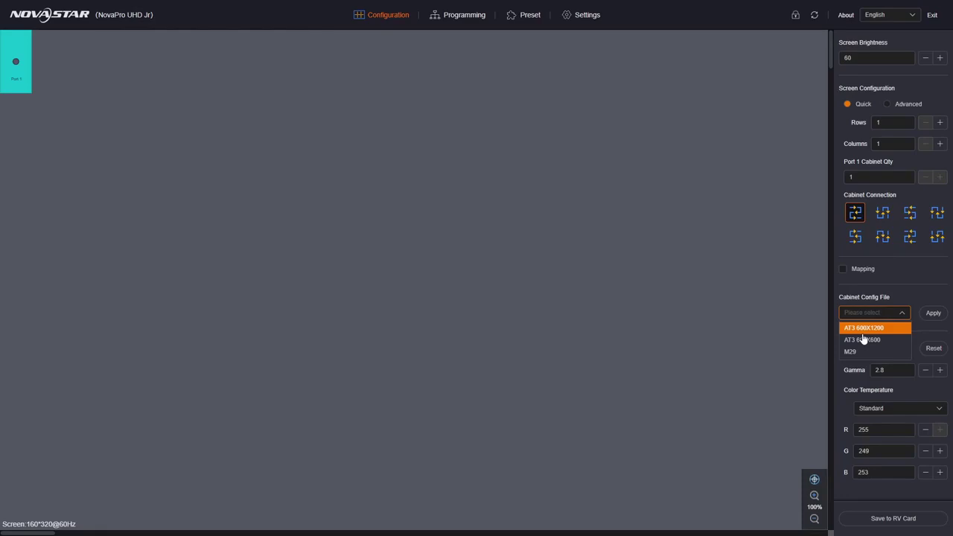
left_click(861, 329)
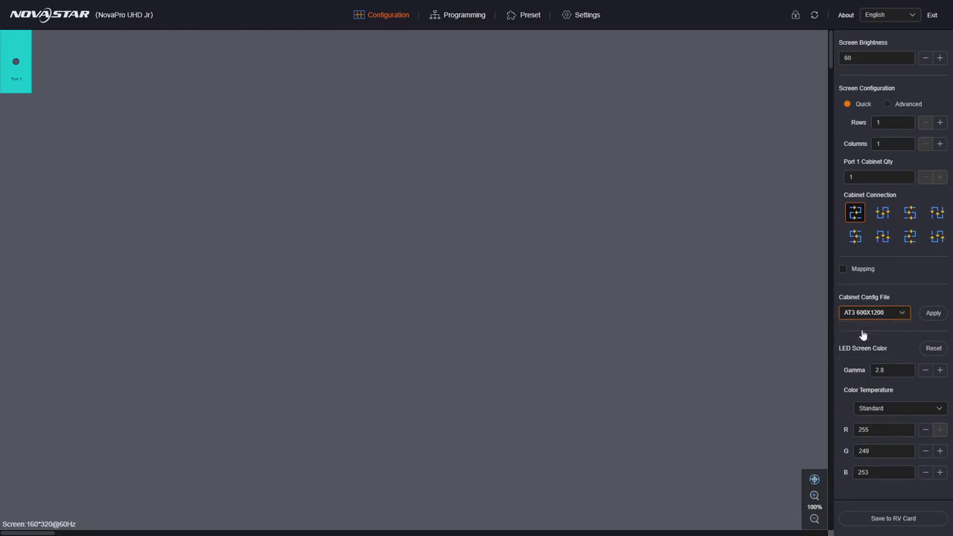
left_click(931, 317)
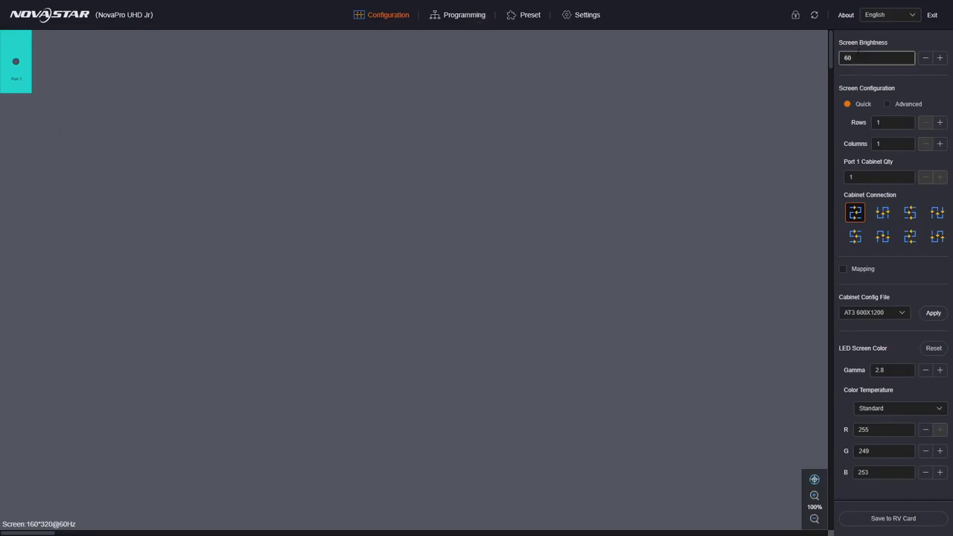
Set the screen layout to 2 rows by 6 columns.
left_click(877, 56)
left_click(893, 125)
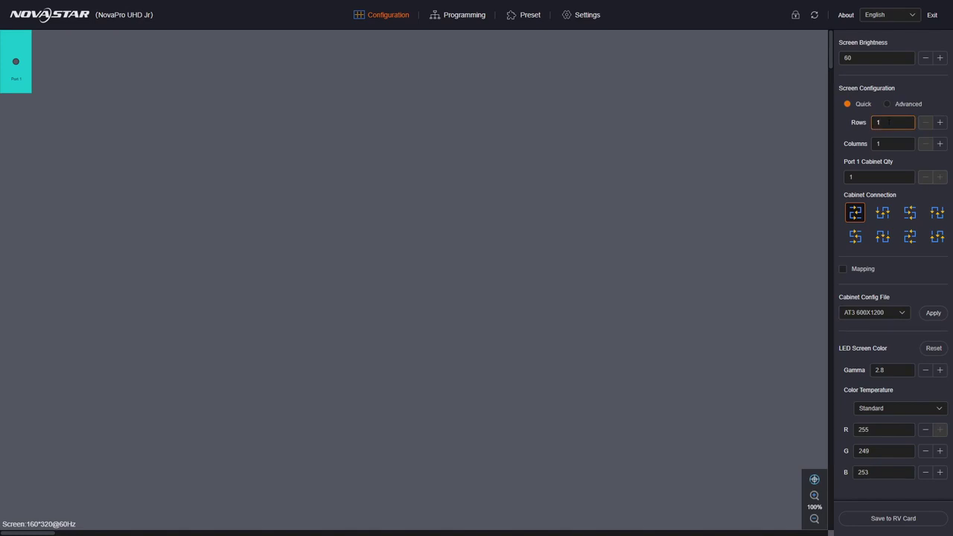
double_click(887, 122)
type("6")
key("Tab")
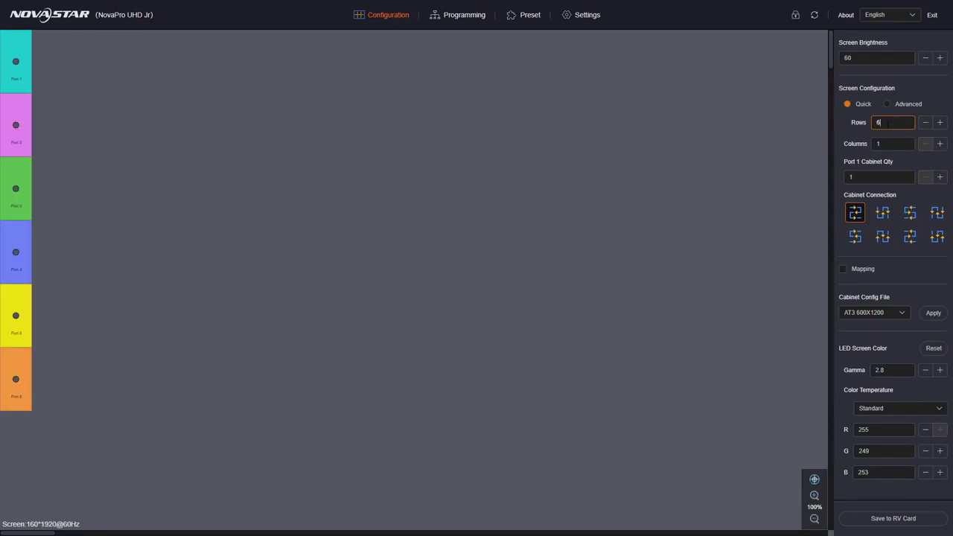
double_click(887, 124)
type("2")
key("Tab")
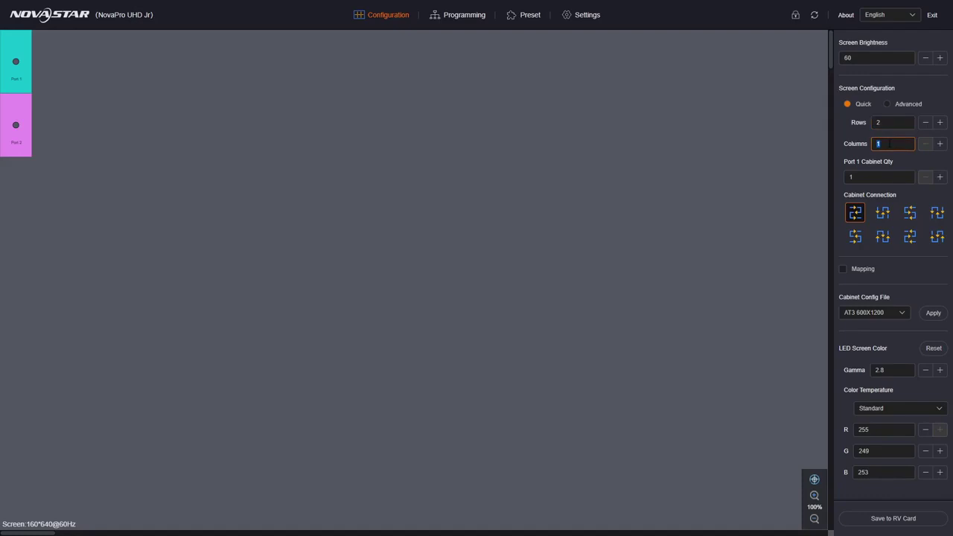
type("6")
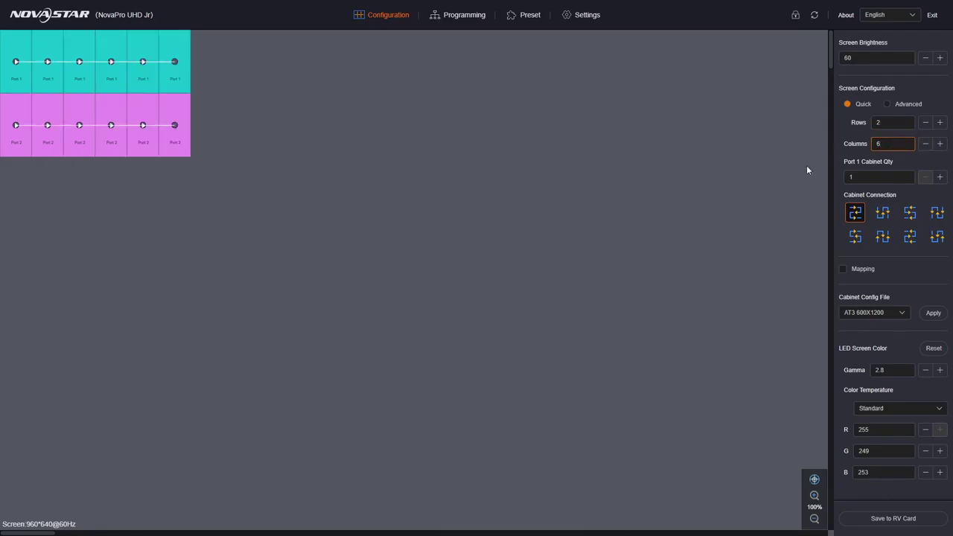
Set the Port 1 cabinet quantity to 6.
left_click(856, 178)
double_click(854, 177)
type("6")
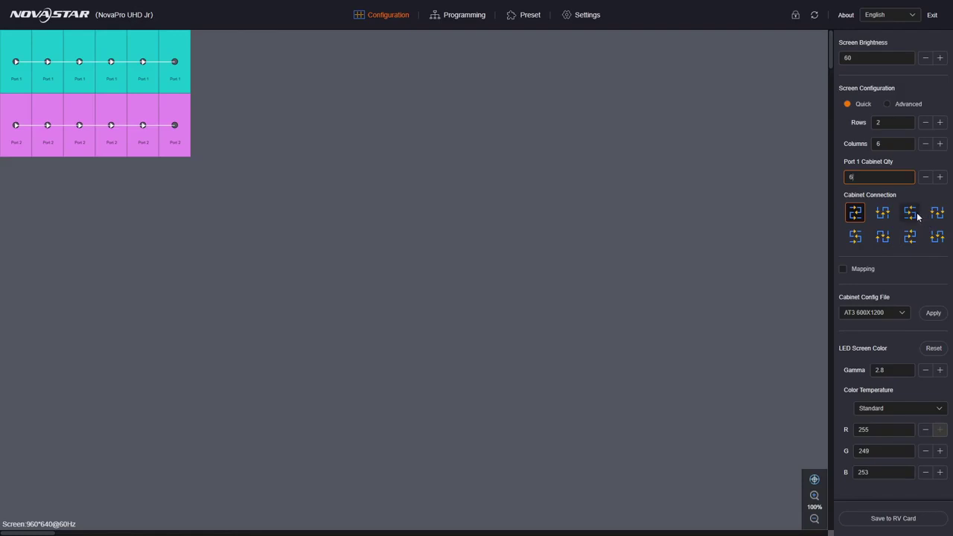
Wire Port 1 cabinets column by column and re-apply the AT3 600X1200 config file.
left_click(882, 237)
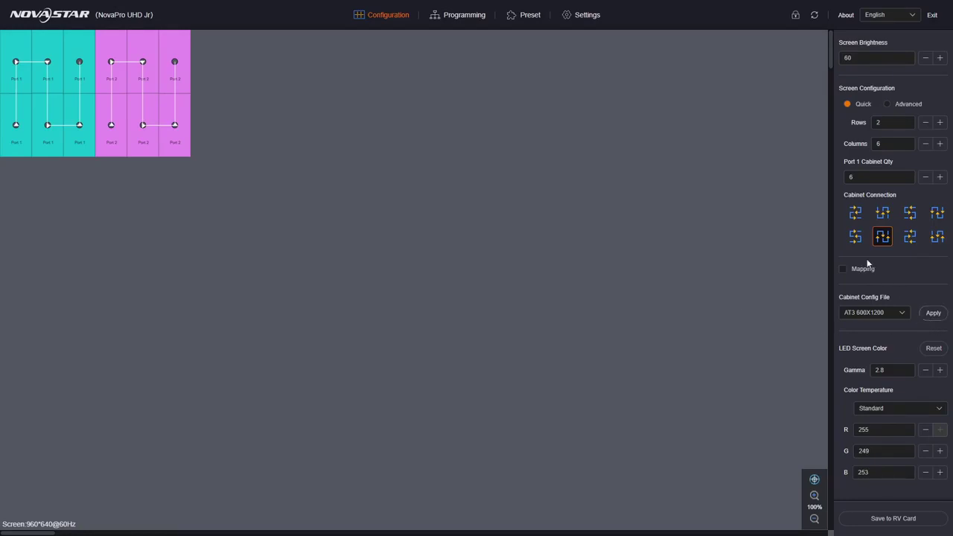
left_click(932, 314)
left_click(883, 409)
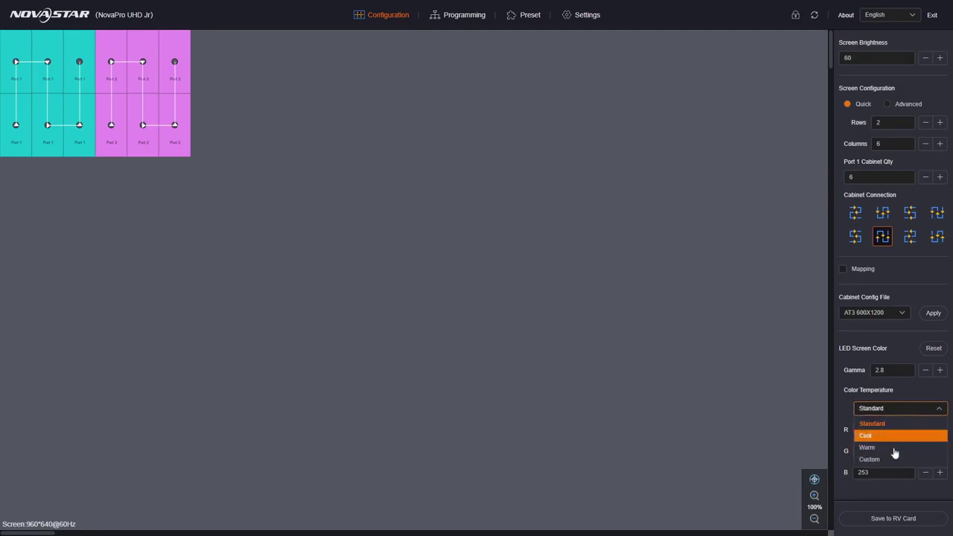
left_click(778, 349)
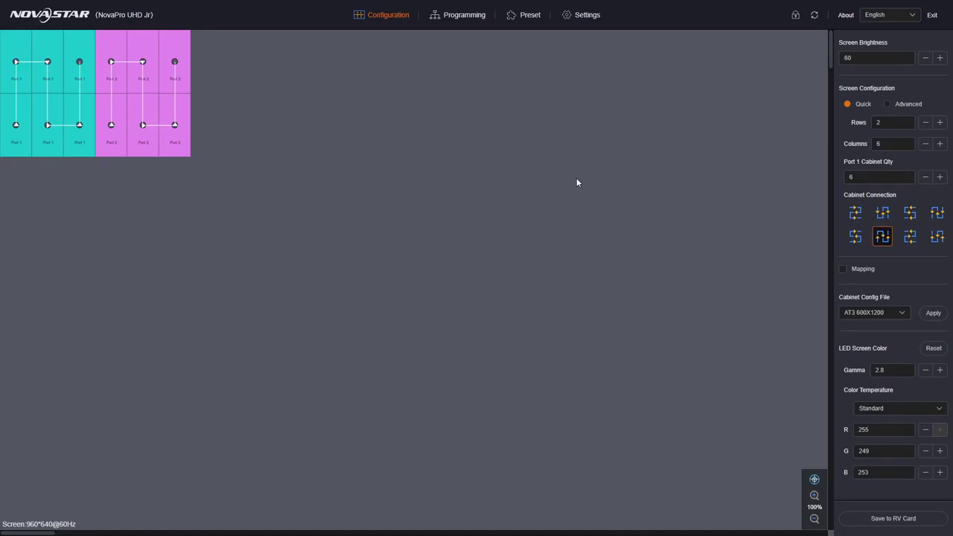
In Advanced mode, set Port 1 to 2 rows × 3 columns wired column by column.
left_click(890, 106)
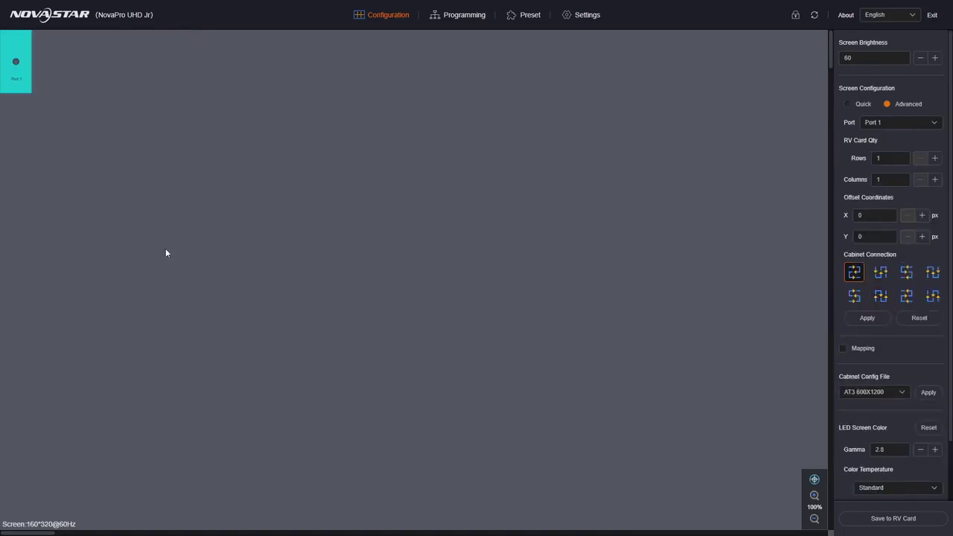
double_click(893, 159)
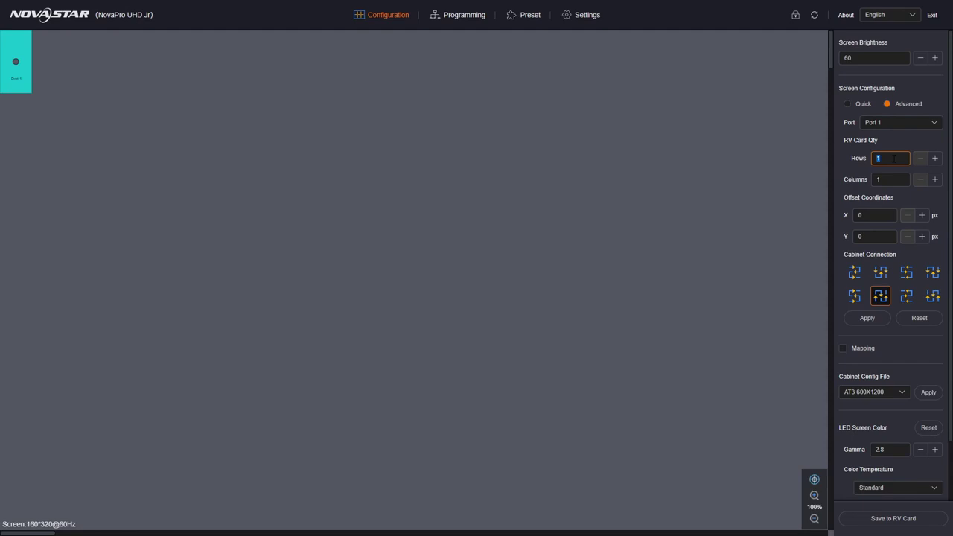
left_click(900, 128)
left_click(896, 132)
double_click(896, 158)
type("2")
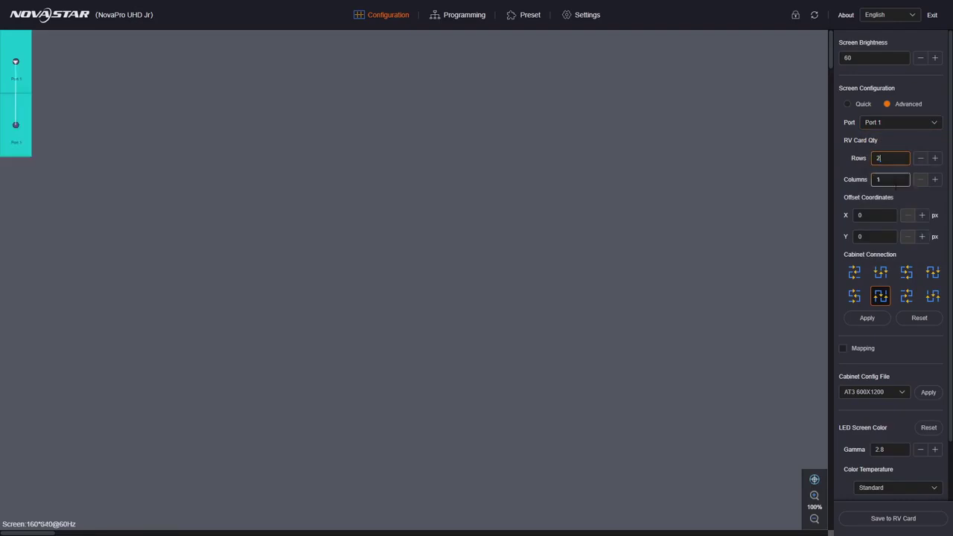
double_click(894, 180)
type("3")
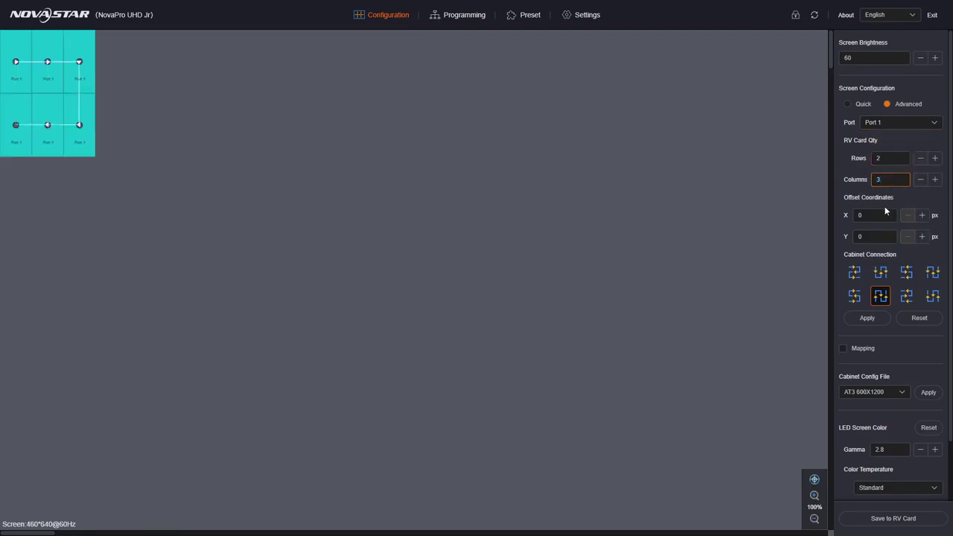
left_click(878, 299)
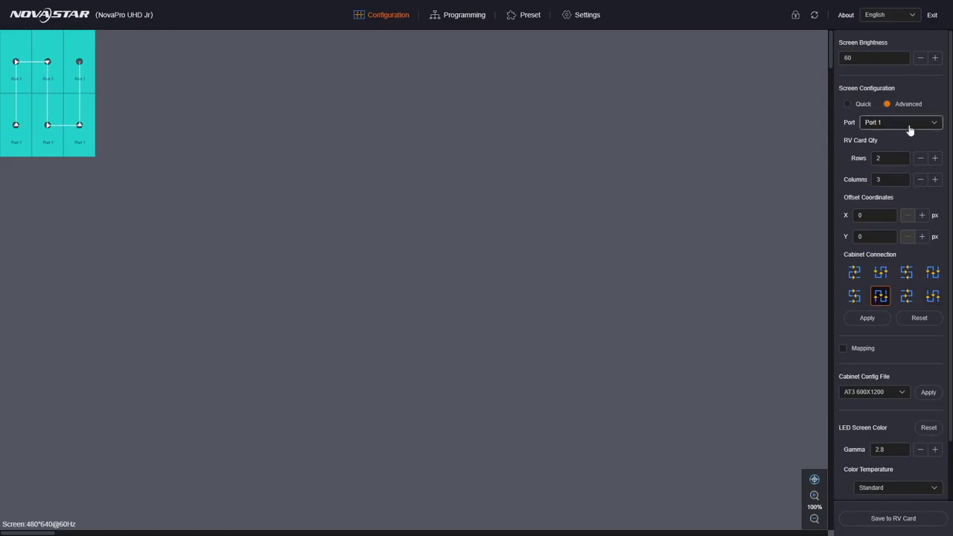
Set Port 2 to 2 rows × 3 columns and place it beside Port 1 at X offset 960.
left_click(934, 123)
left_click(898, 152)
left_click(898, 157)
type("2")
left_click(899, 180)
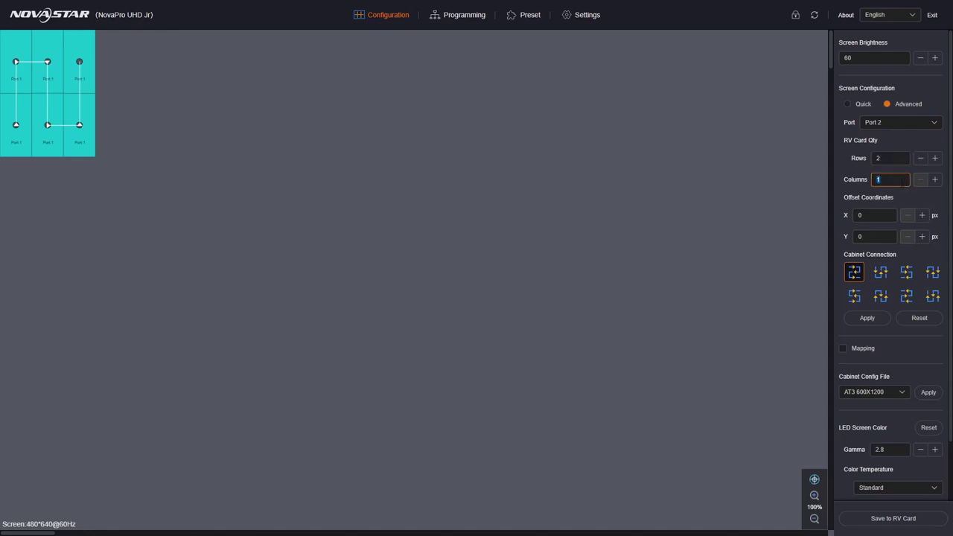
type("3")
left_click(879, 216)
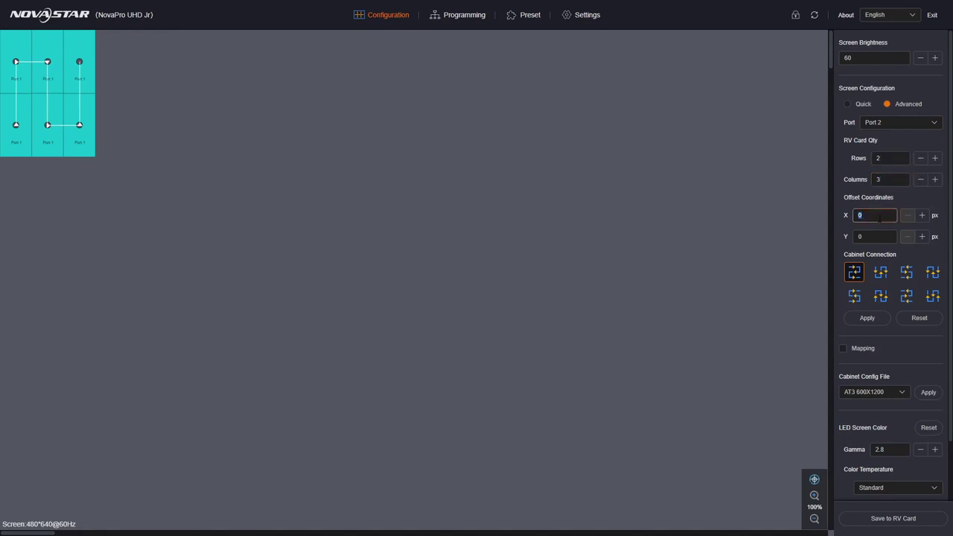
type("1000")
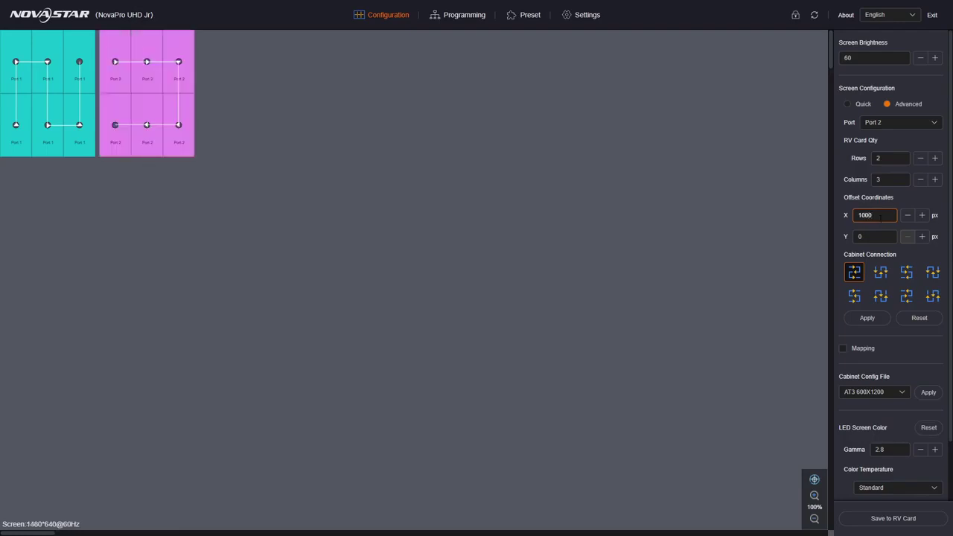
mouse_move(164, 40)
left_mouse_down()
mouse_move(234, 78)
mouse_move(247, 40)
mouse_move(176, 33)
mouse_move(210, 195)
mouse_move(179, 126)
mouse_move(155, 30)
mouse_move(169, 33)
left_mouse_up()
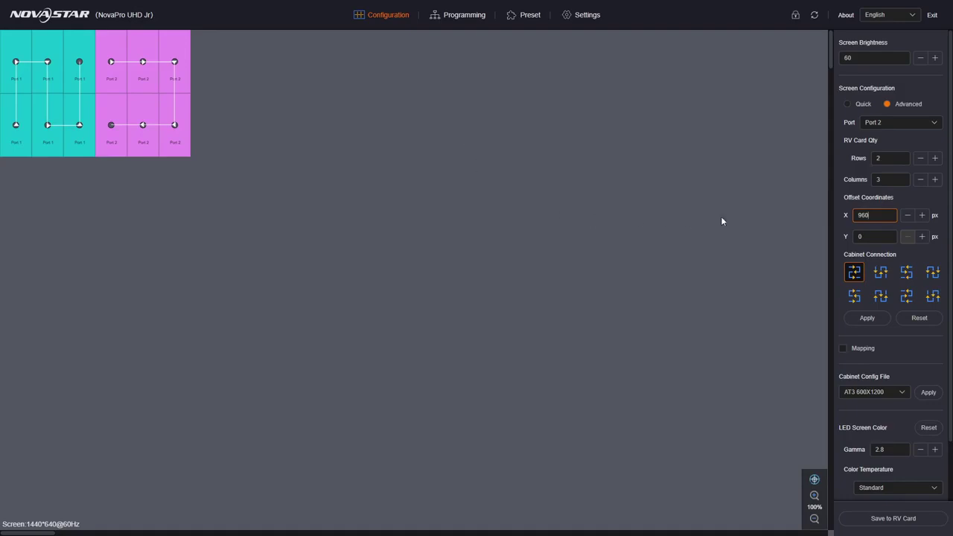
Enable the advanced configuration and wire Port 2's cabinets column by column.
left_click(869, 319)
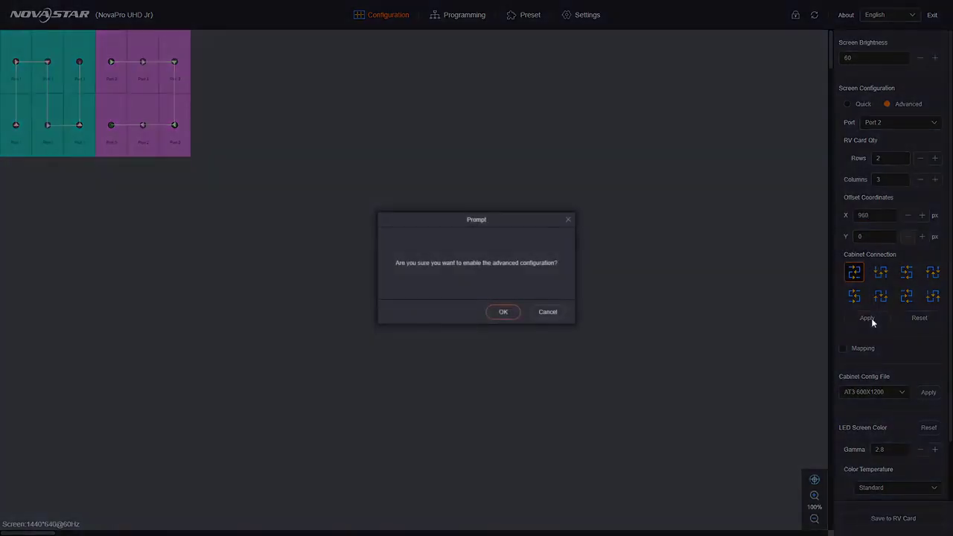
left_click(497, 312)
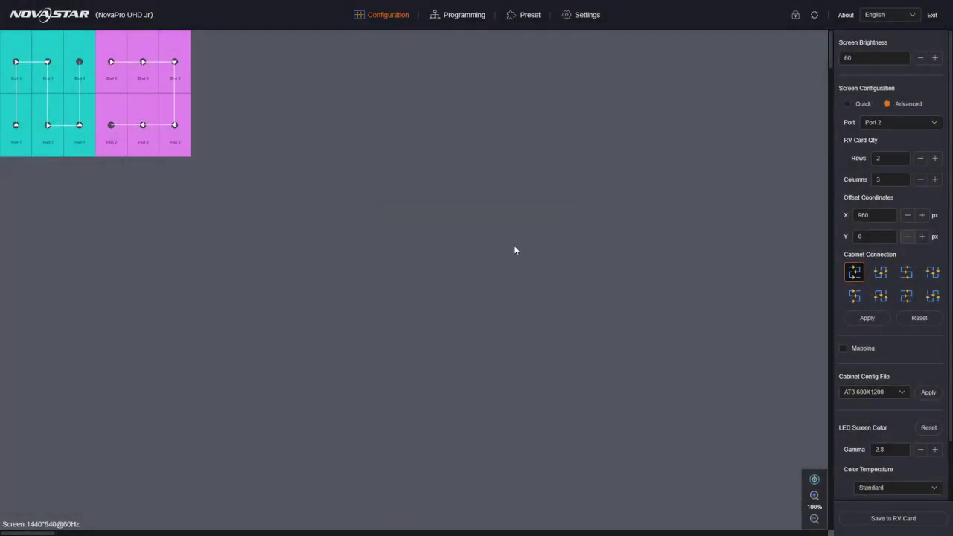
left_click(932, 297)
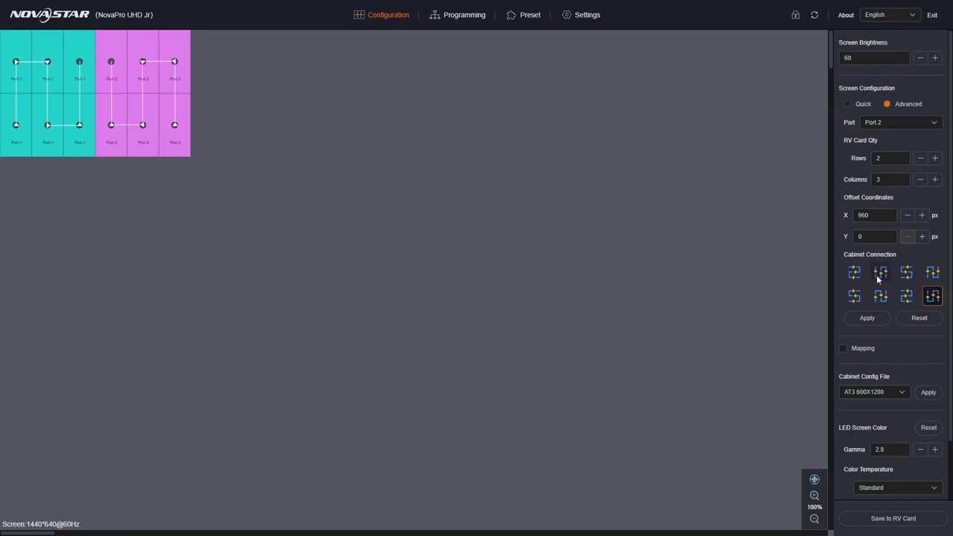
left_click(860, 320)
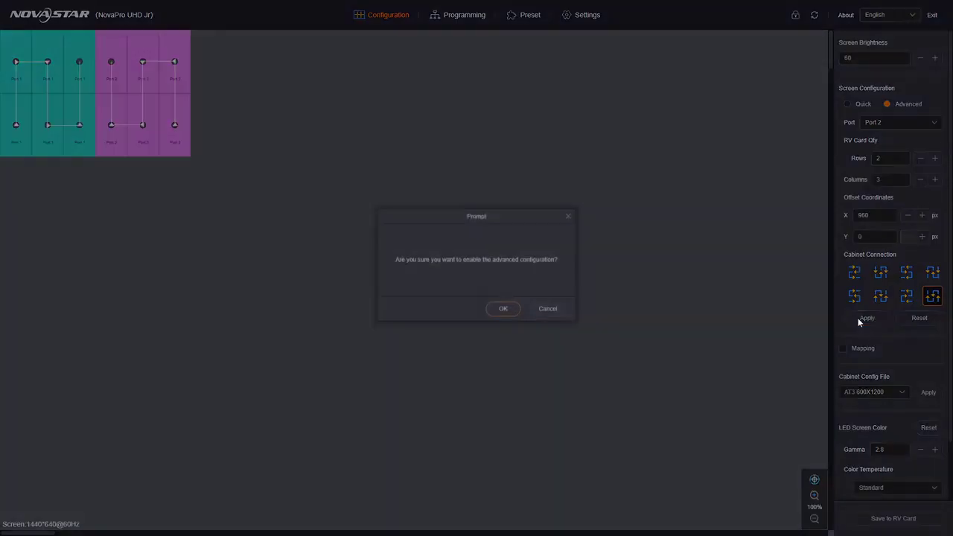
left_click(498, 313)
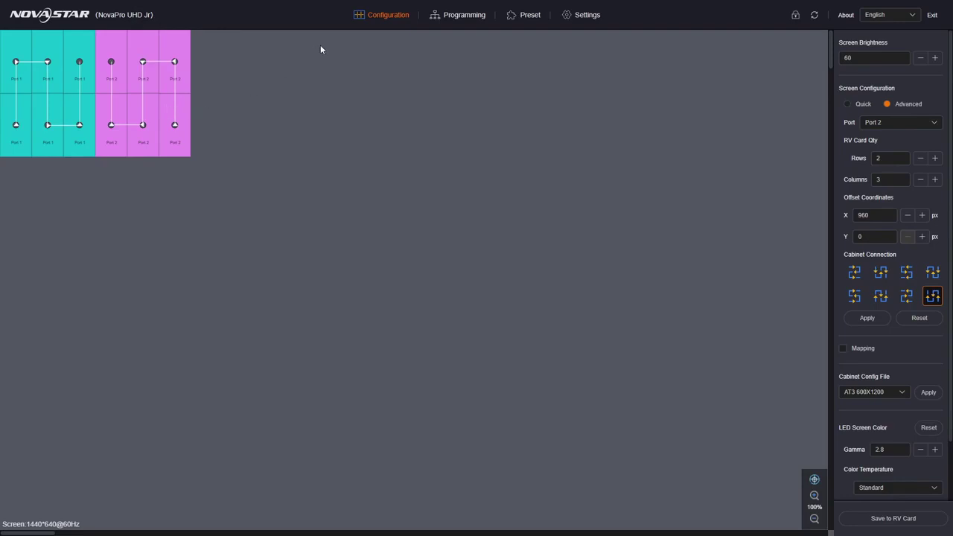
Show the Programming page's BKG list: BKG1, BKG2, BKG3 and the #0000ff colour background.
left_click(460, 21)
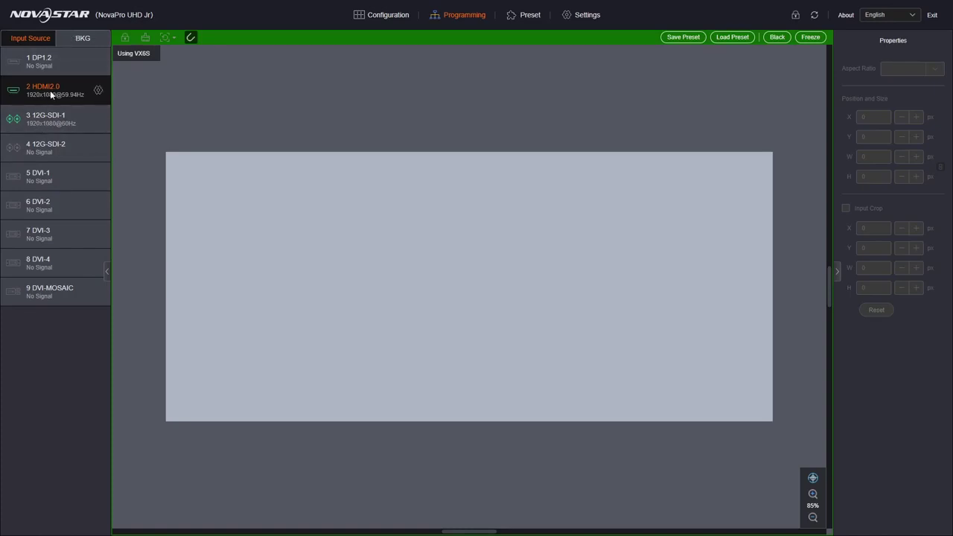
left_click(78, 40)
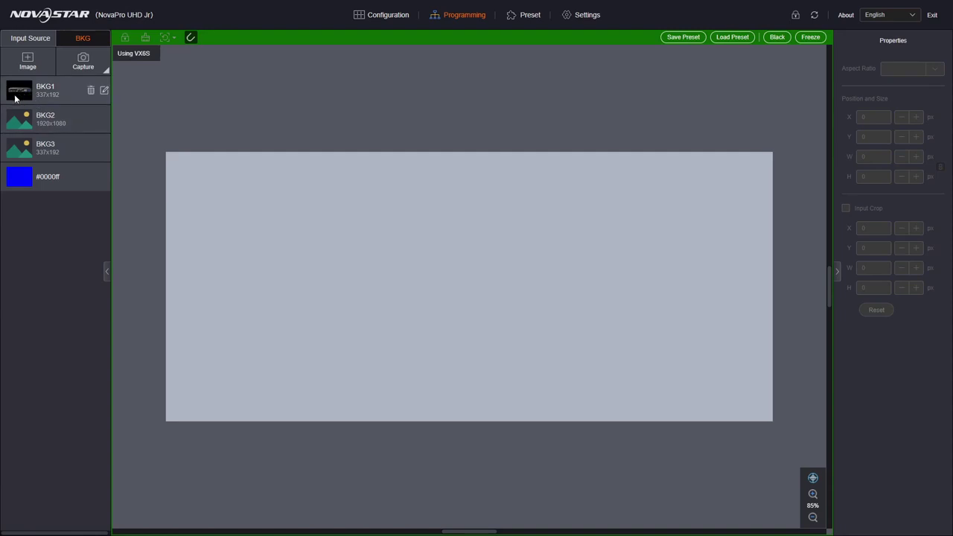
Preview BKG1, then read back the full BKG2 image from the device.
left_click(15, 98)
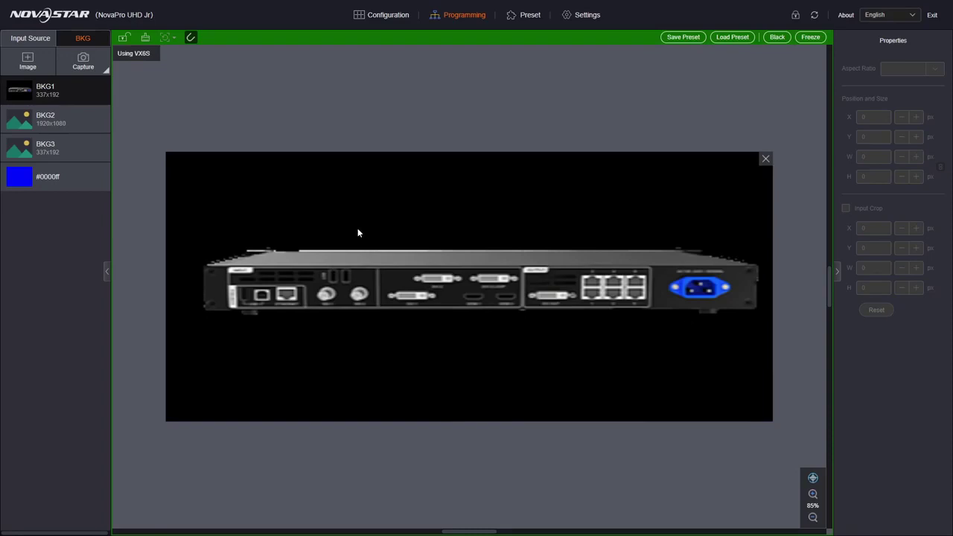
left_click(23, 123)
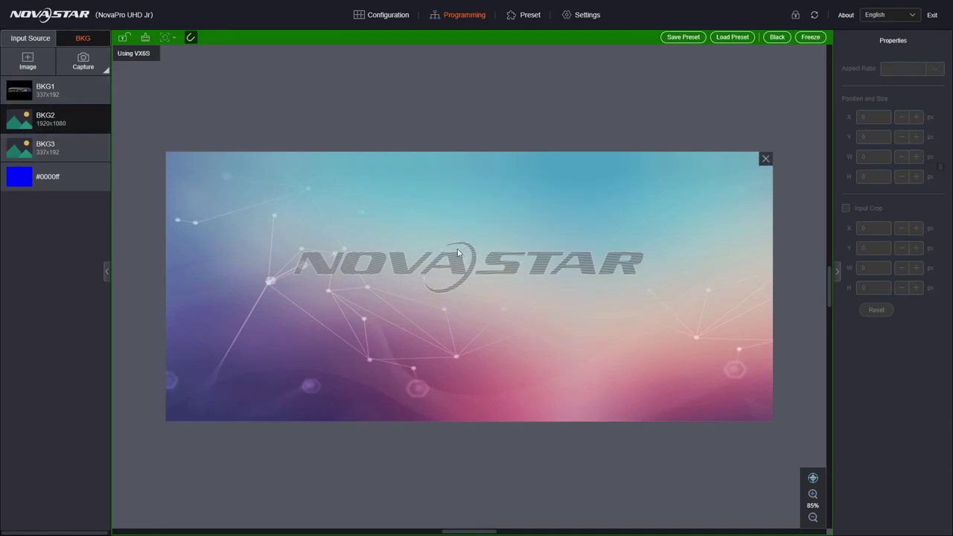
right_click(216, 188)
left_click(236, 203)
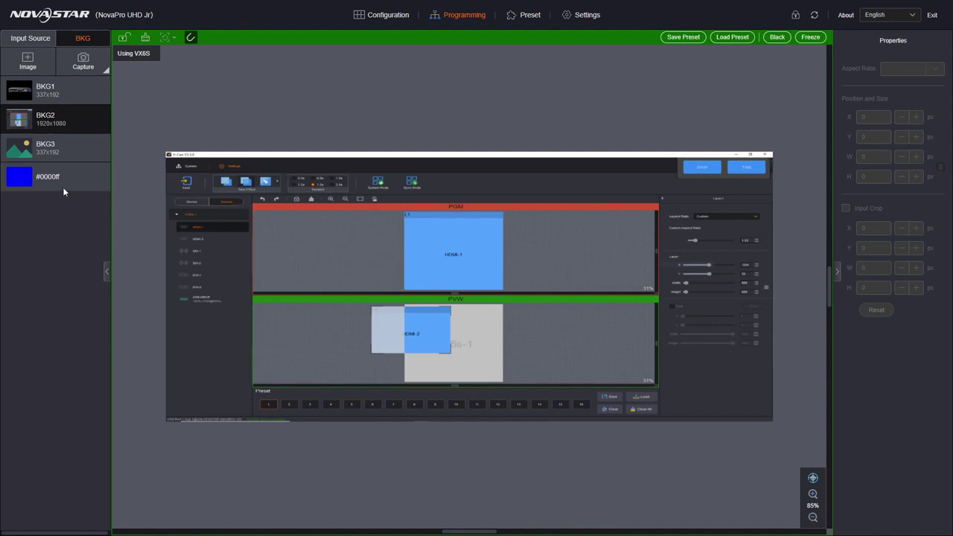
Read back the full BKG3 image, then show the 1920x1080 BKG2 again.
left_click(59, 142)
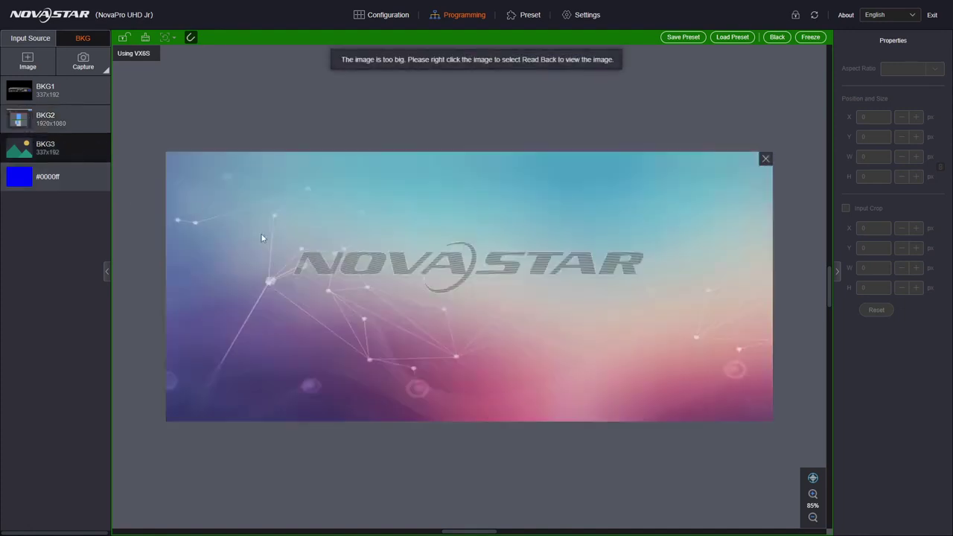
right_click(378, 245)
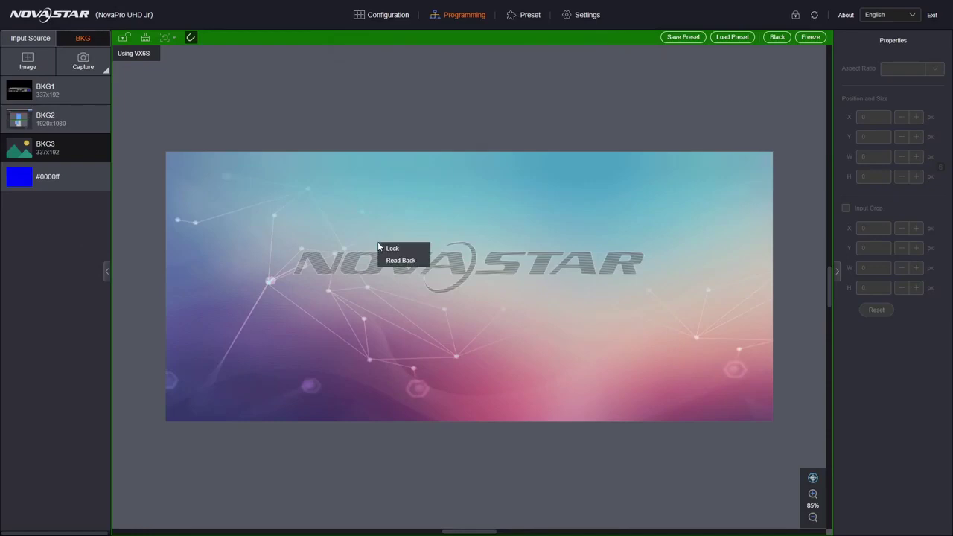
left_click(402, 260)
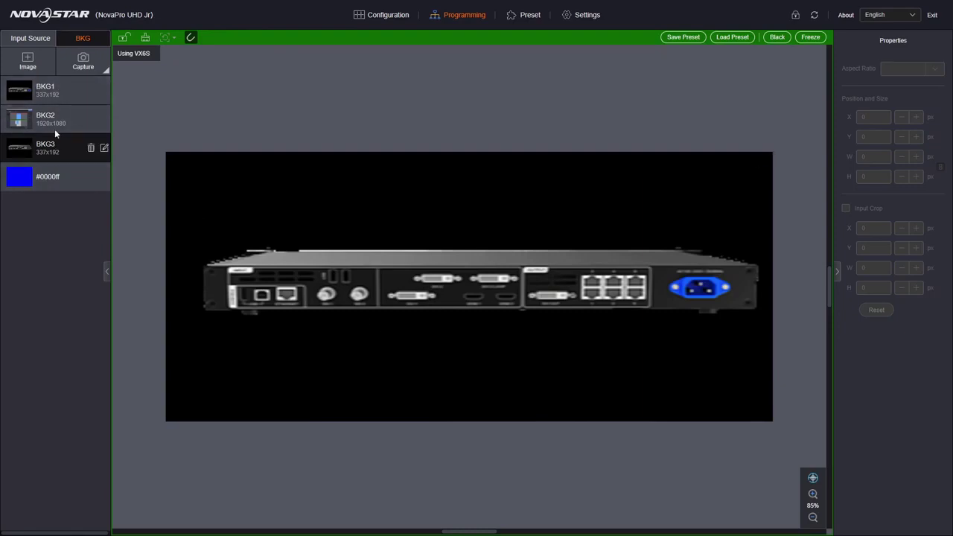
left_click(53, 124)
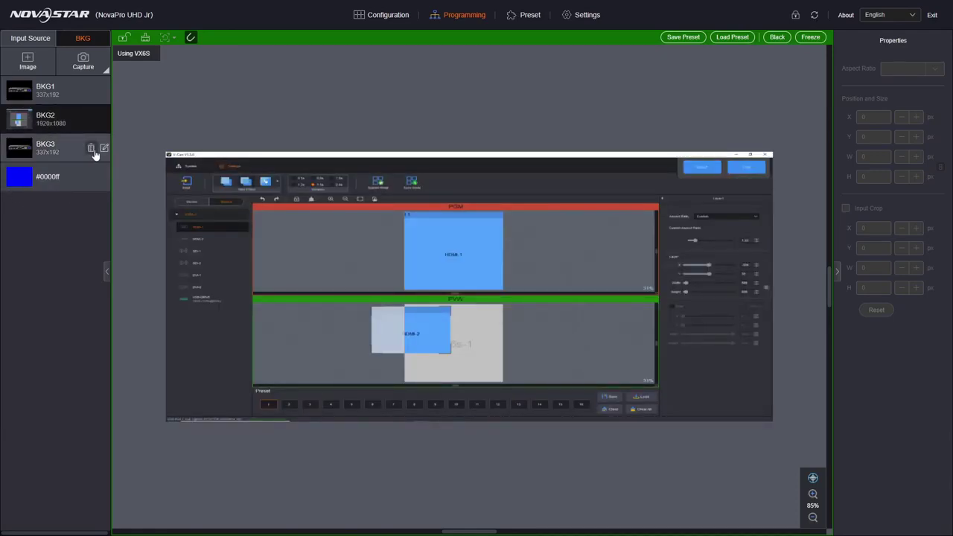
Delete the old BKG3 and capture a new background from the HDMI2.0 input.
left_click(90, 149)
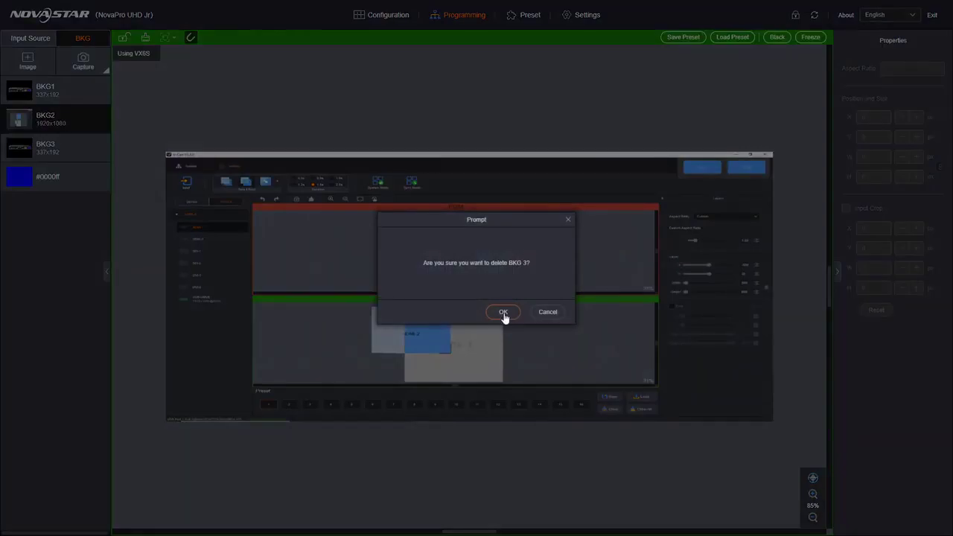
left_click(503, 313)
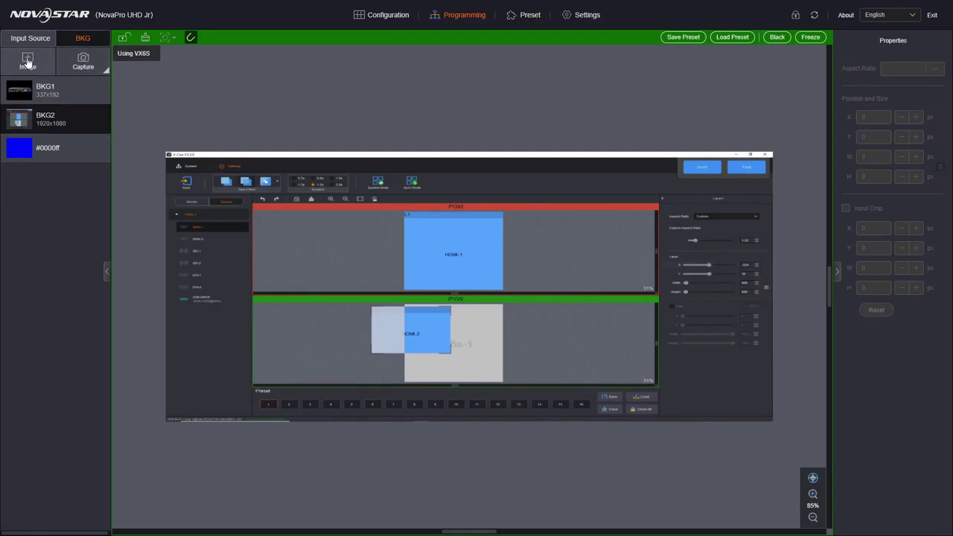
left_click(82, 64)
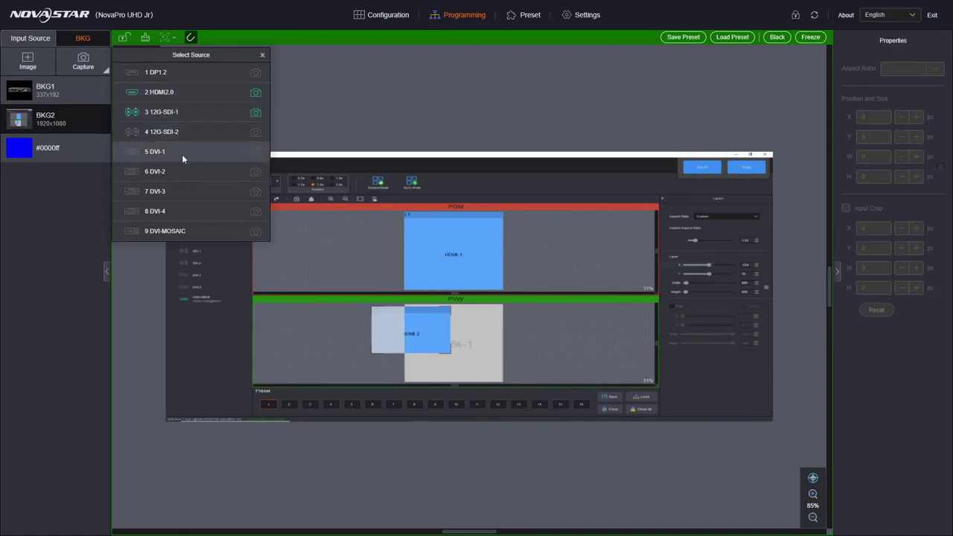
left_click(257, 91)
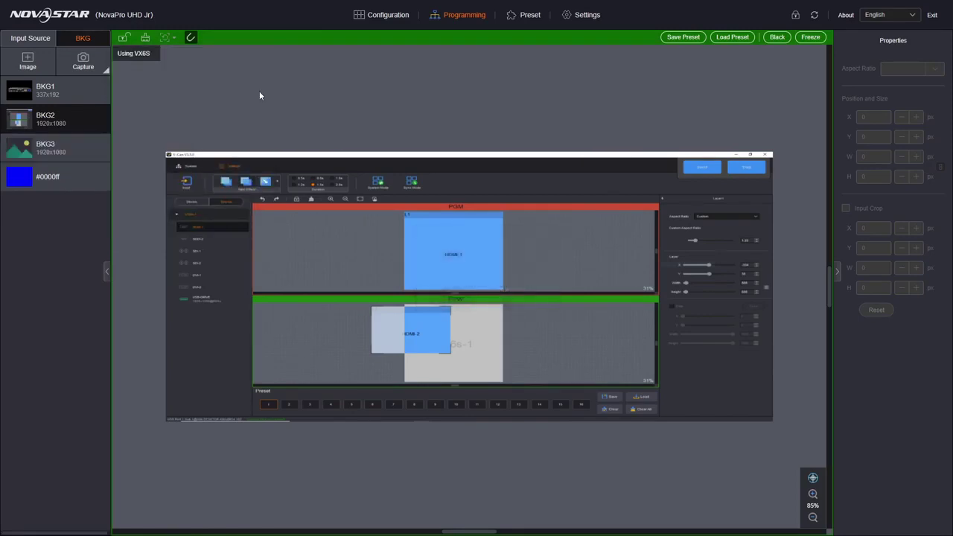
Read back the new BKG3 to view its 1920x1080 camera FAQ screenshot.
left_click(70, 152)
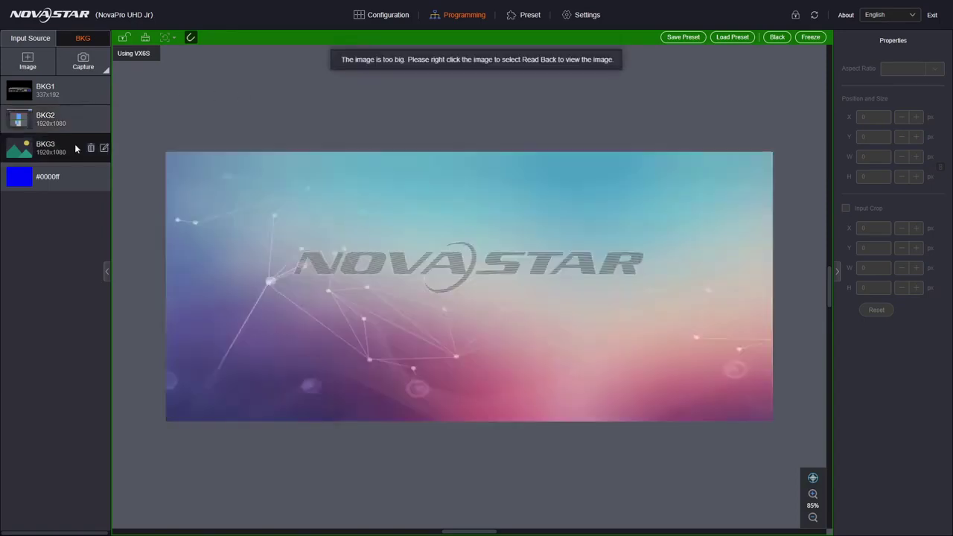
right_click(237, 184)
left_click(250, 202)
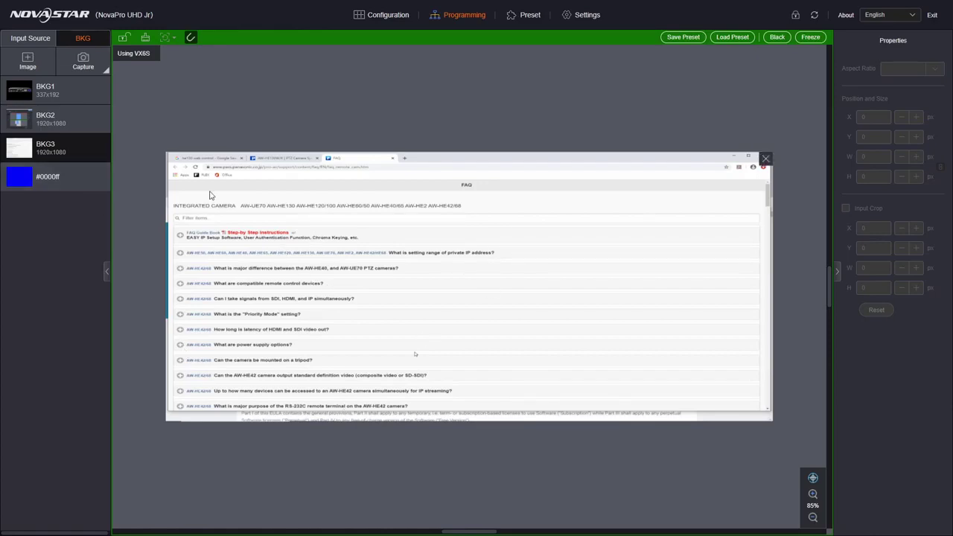
left_click(41, 151)
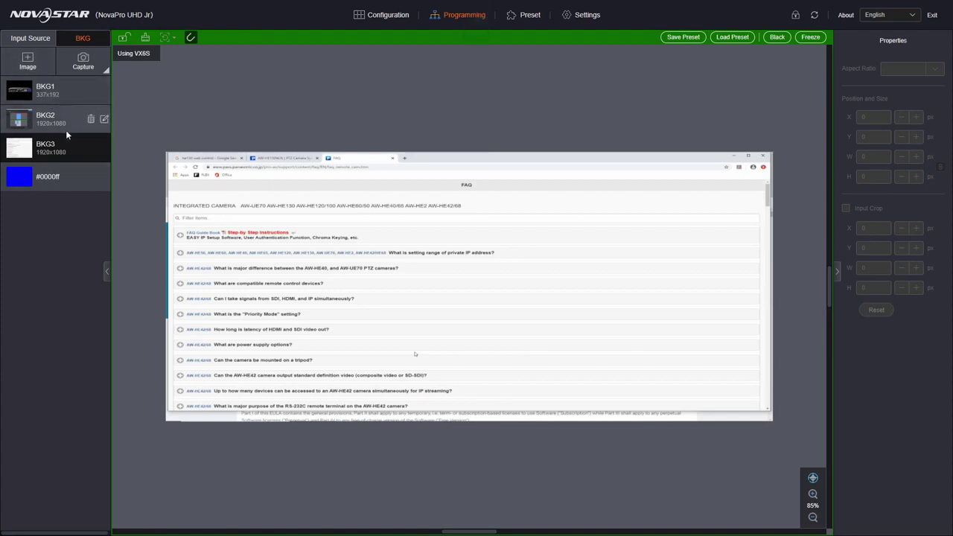
Recolour the #0000ff background to green #00af57 and list the input sources.
left_click(59, 179)
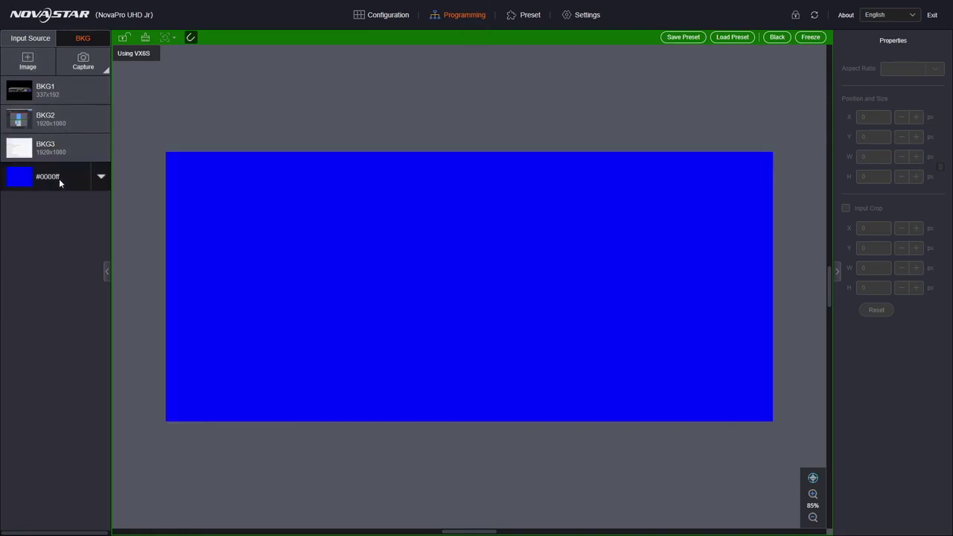
left_click(100, 178)
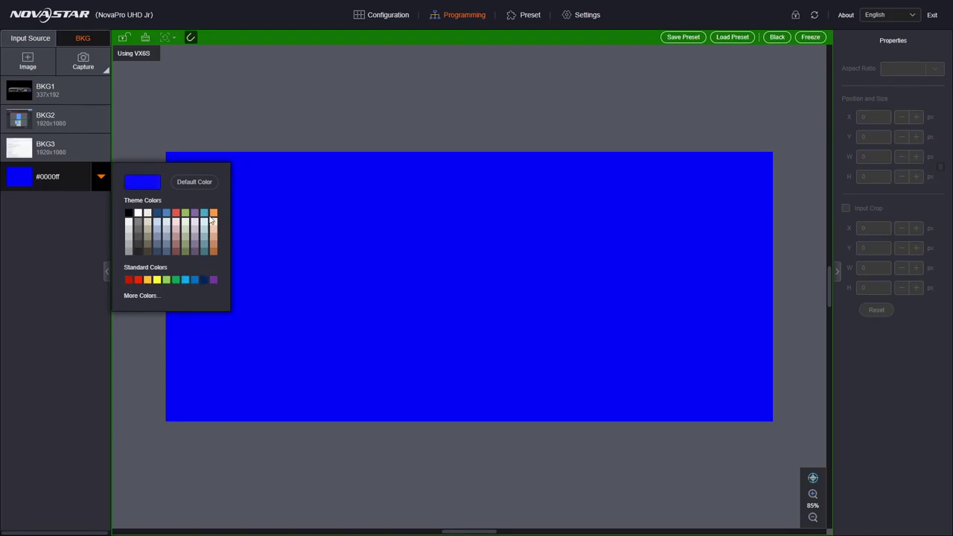
left_click(173, 278)
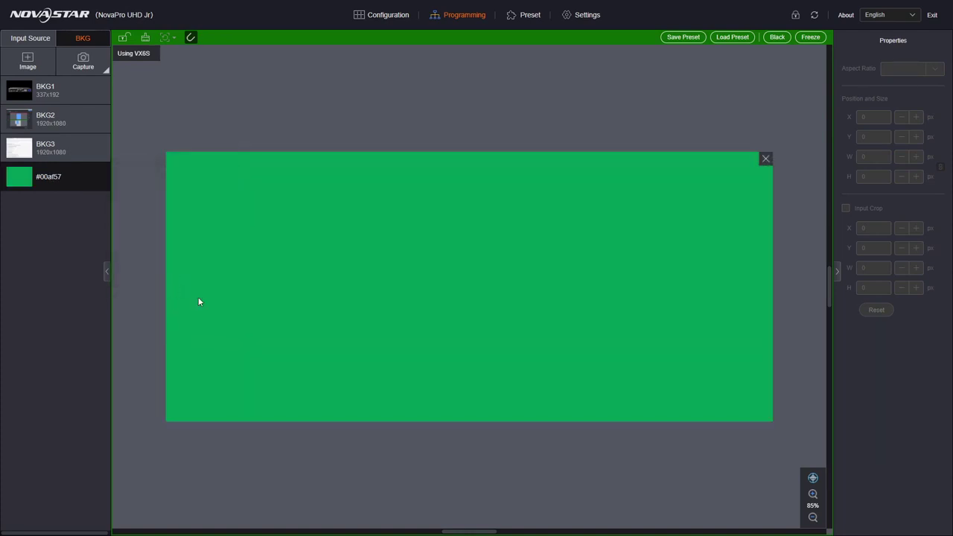
left_click(31, 40)
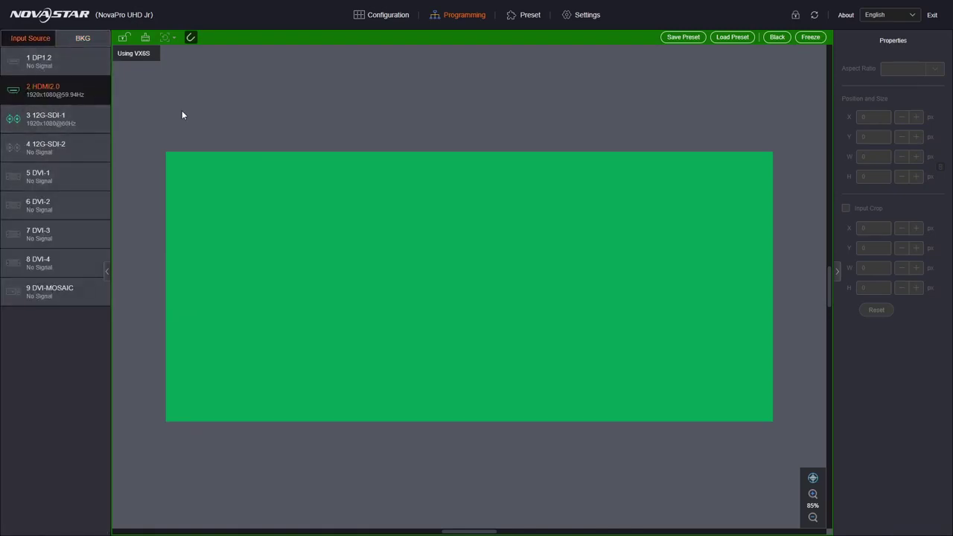
Place HDMI2.0 as a 16:9 Layer 1, sized 466×278 at X 938, Y 41.
left_click(98, 92)
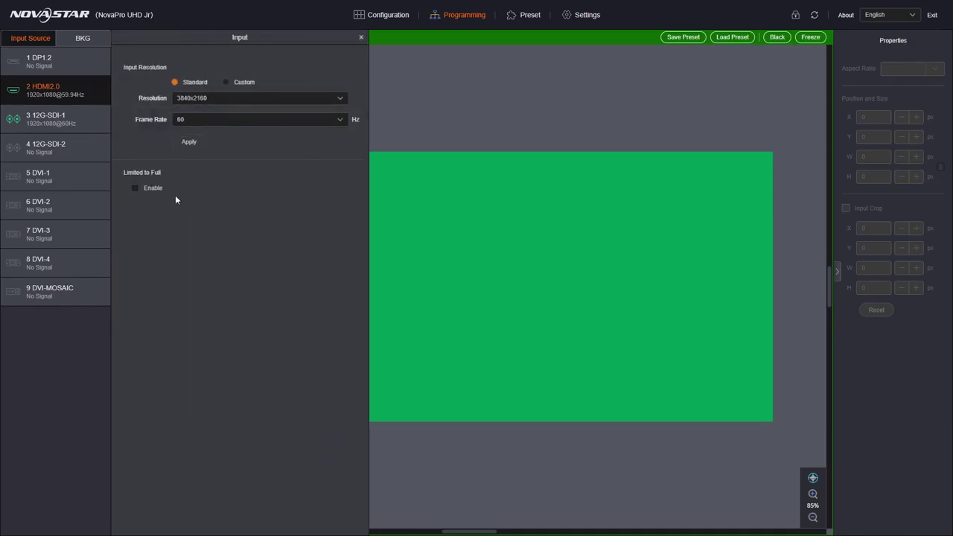
left_click(48, 119)
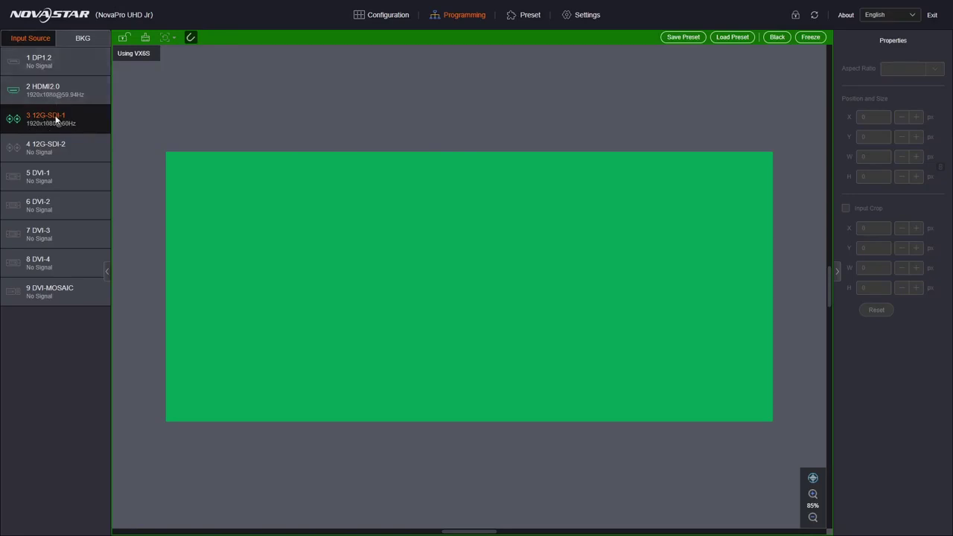
left_click_drag(44, 90, 520, 288)
left_click_drag(583, 343, 458, 247)
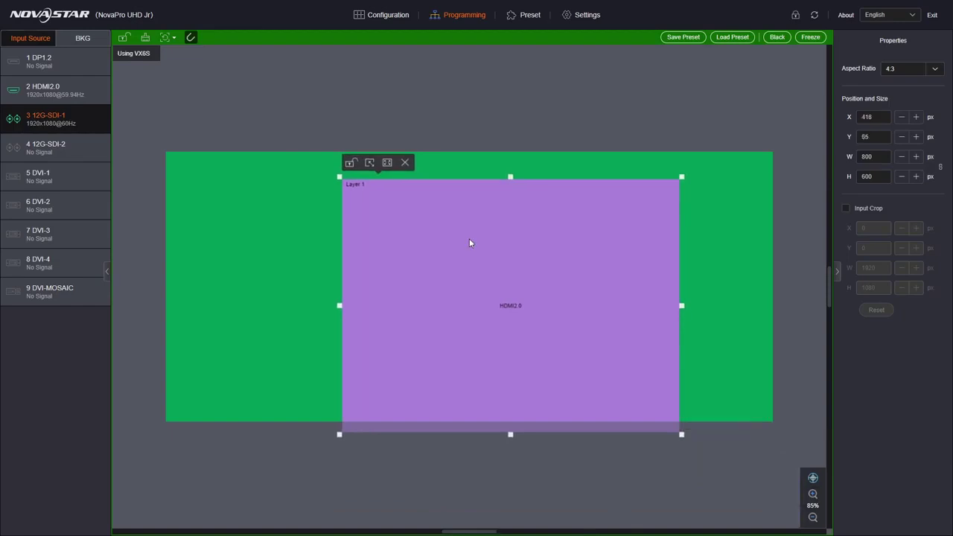
left_click(934, 70)
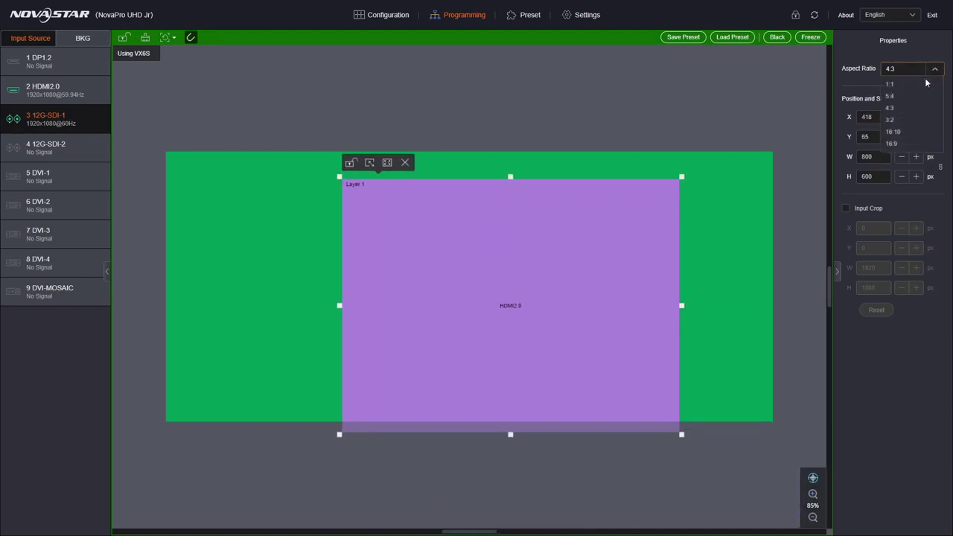
left_click(907, 143)
left_click_drag(566, 266, 646, 268)
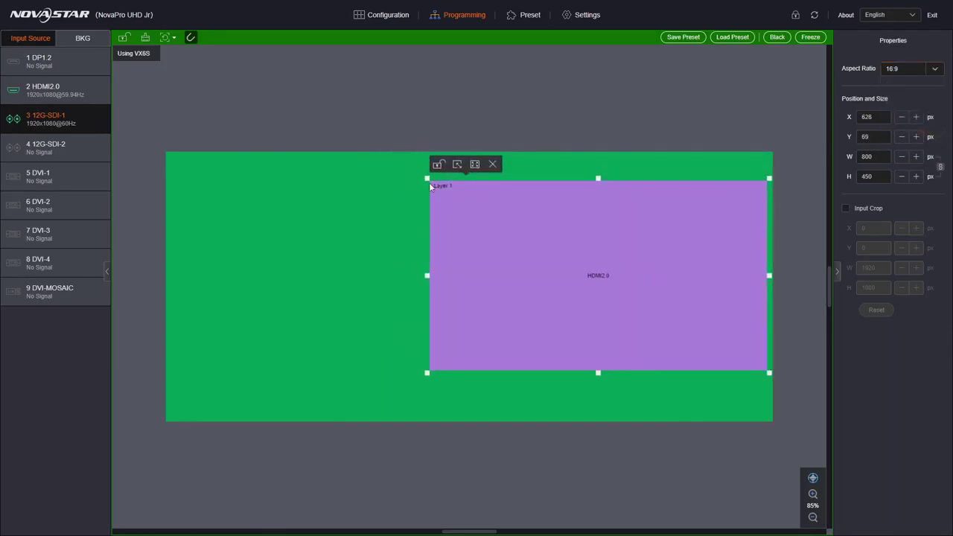
left_click_drag(426, 178, 570, 253)
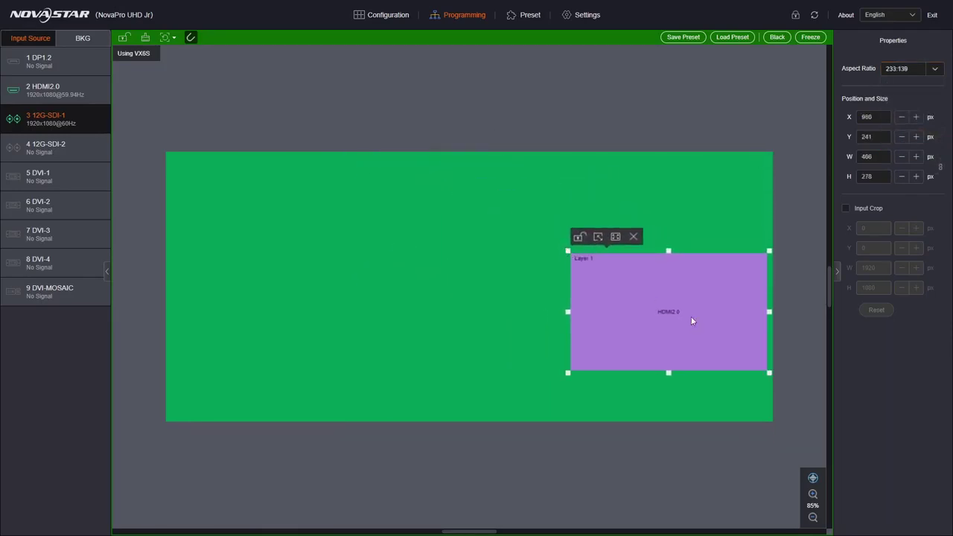
left_click_drag(690, 316, 675, 226)
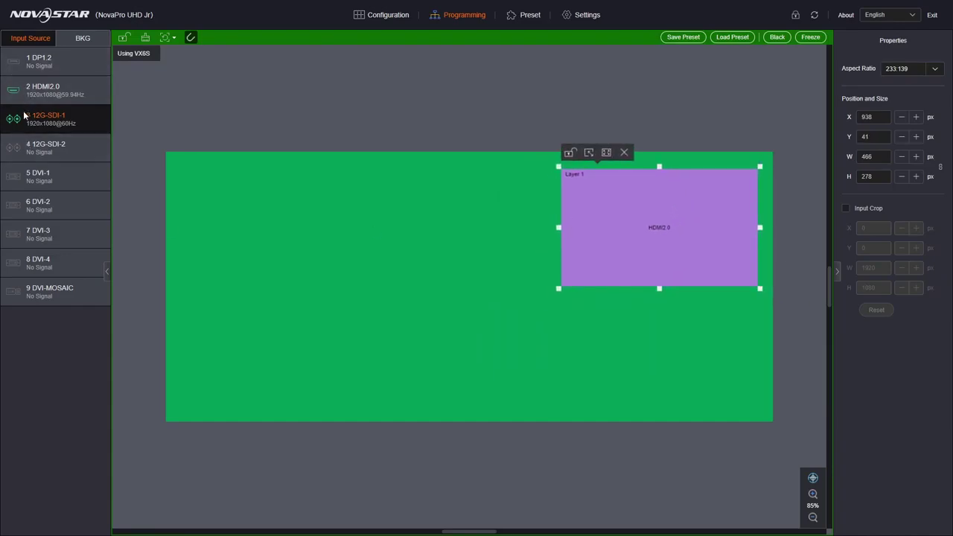
Add 12G-SDI-1 as a 16:9 Layer 2, moving and shrinking it onto the green screen.
left_click_drag(23, 117, 228, 285)
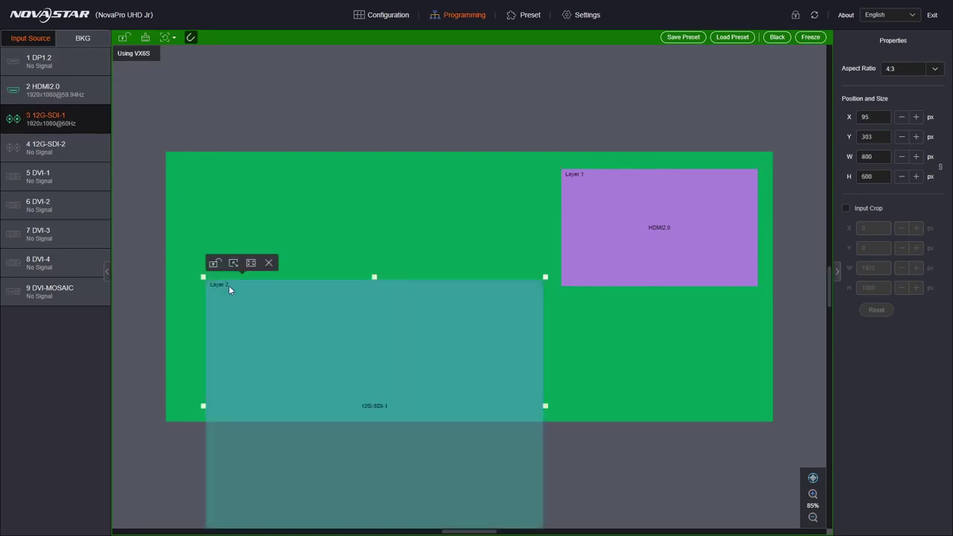
left_click(932, 69)
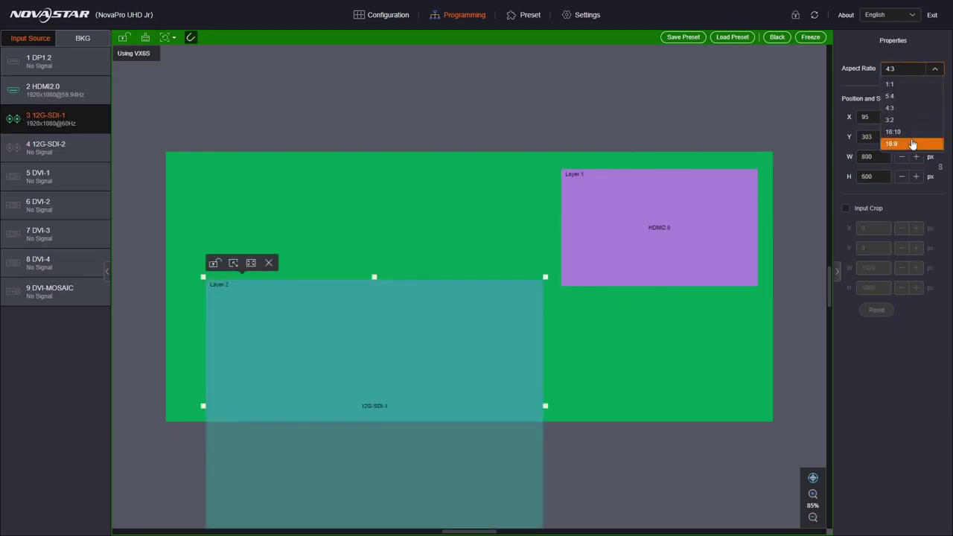
left_click(912, 144)
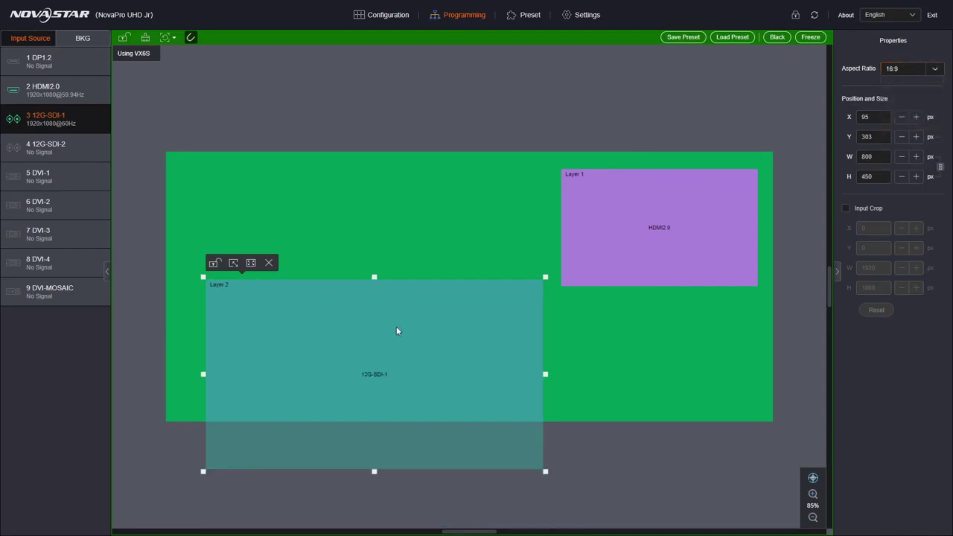
left_click_drag(394, 310, 376, 230)
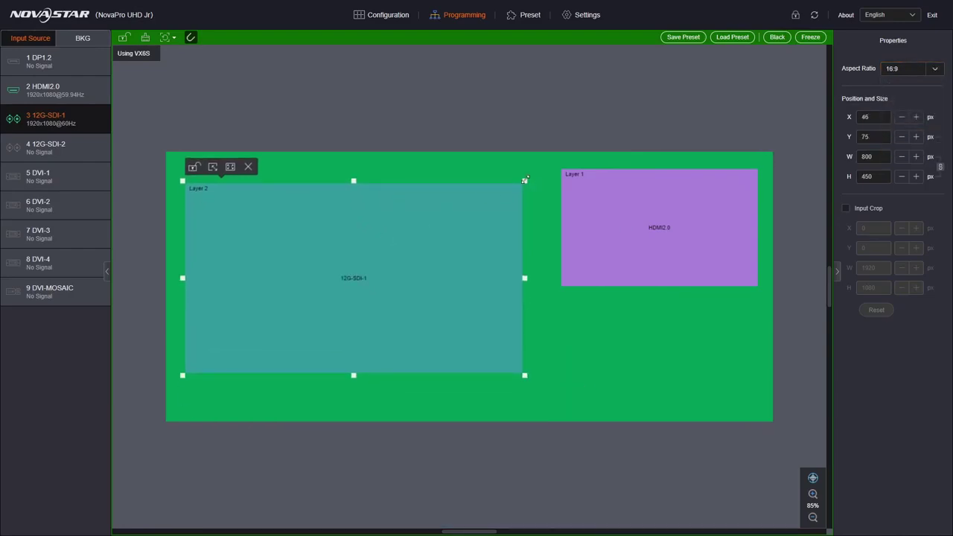
left_click_drag(525, 180, 427, 236)
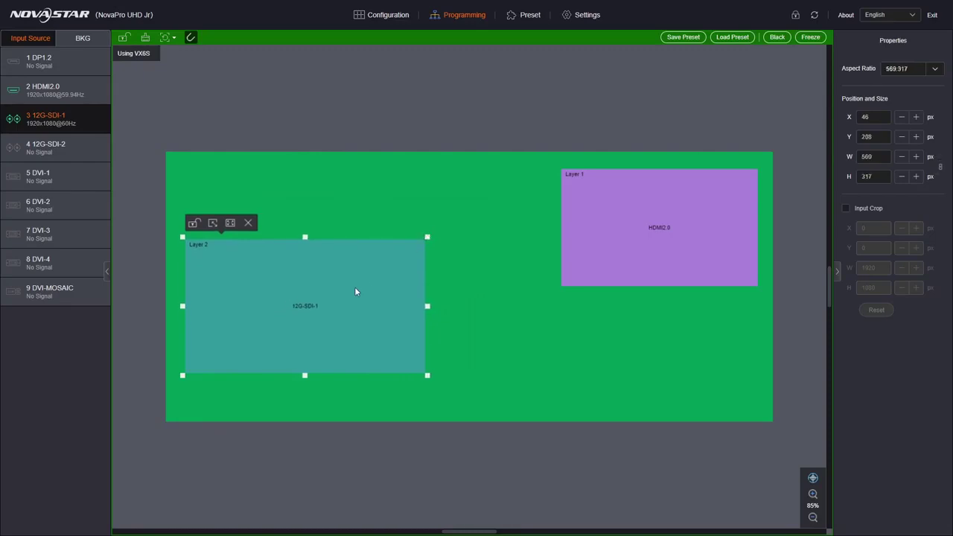
Fine-tune Layer 2 to 16:9 at 535×300, placed upper-left at X 39, Y 41.
left_click(935, 70)
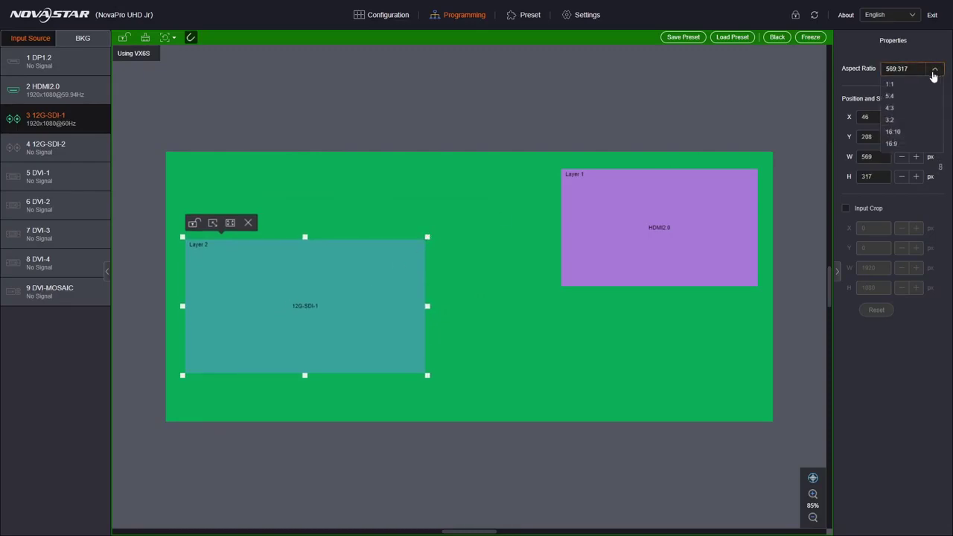
left_click(909, 143)
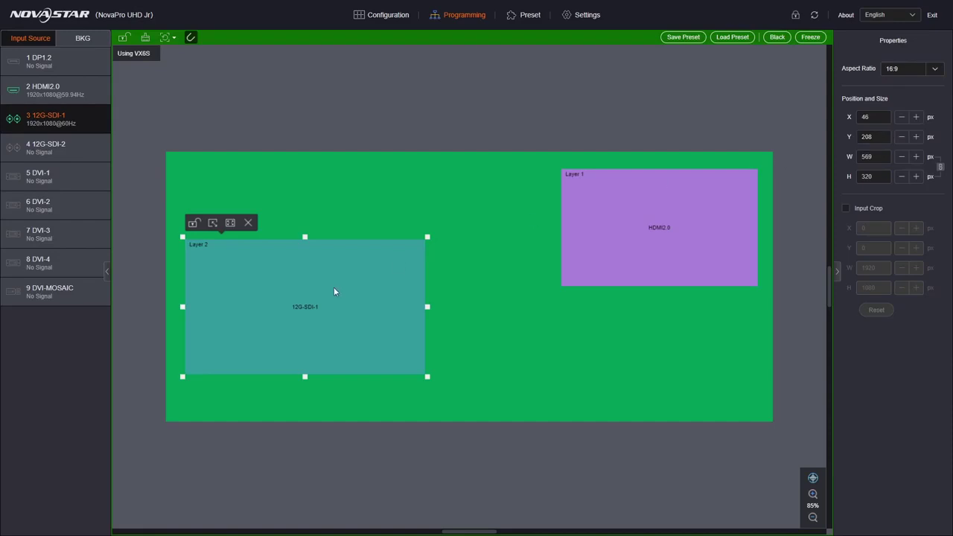
mouse_move(426, 236)
left_mouse_down()
mouse_move(455, 216)
mouse_move(432, 238)
mouse_move(505, 259)
mouse_move(411, 259)
mouse_move(413, 246)
left_mouse_up()
left_click_drag(331, 287, 335, 292)
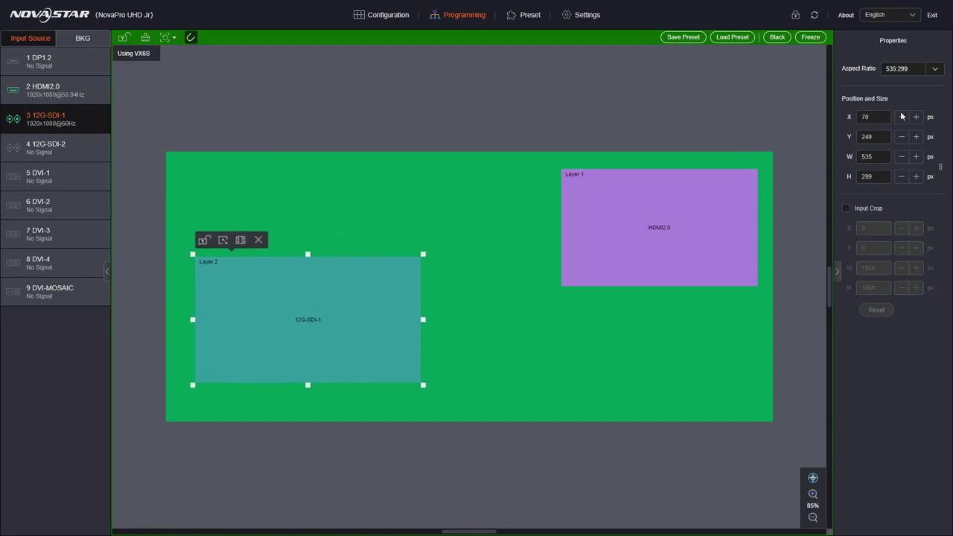
left_click(934, 71)
left_click(902, 110)
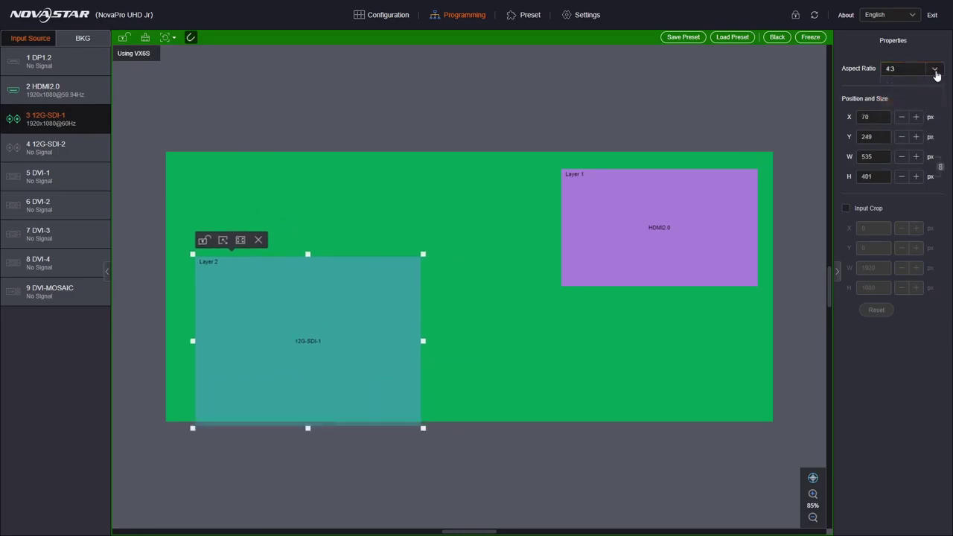
left_click(935, 75)
left_click(902, 147)
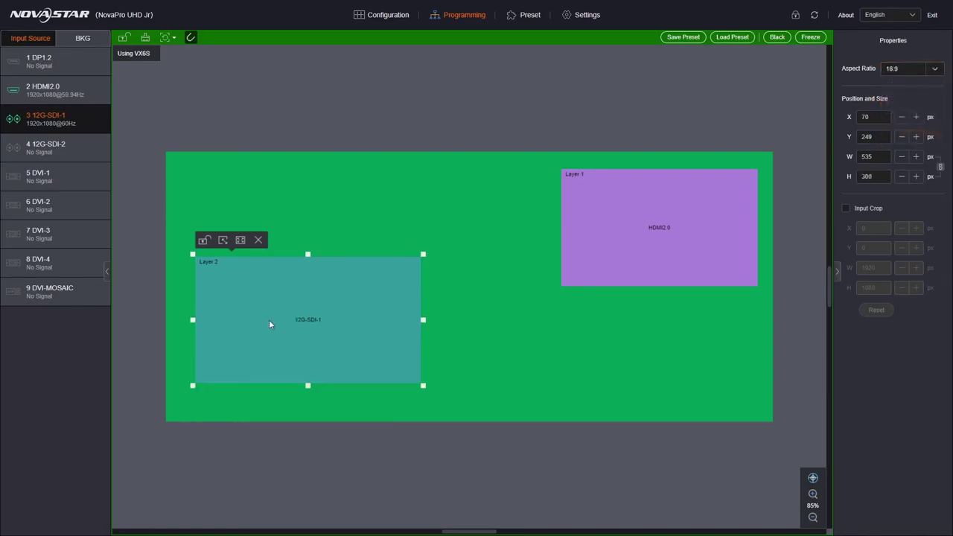
left_click_drag(277, 321, 279, 222)
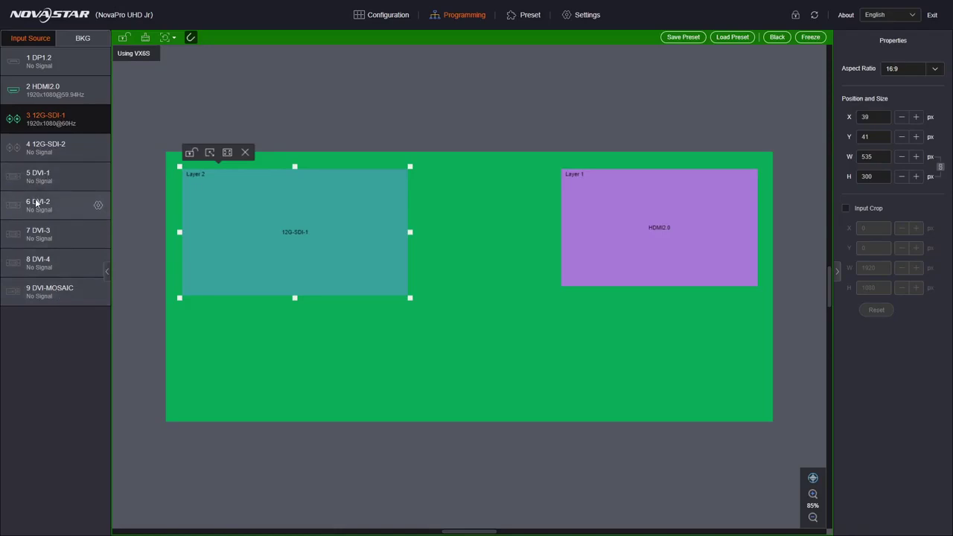
Add DVI-2 as a 4:3, 493×369 Layer 3 mid-canvas and shift Layer 1 to X 925.
left_click_drag(38, 203, 443, 324)
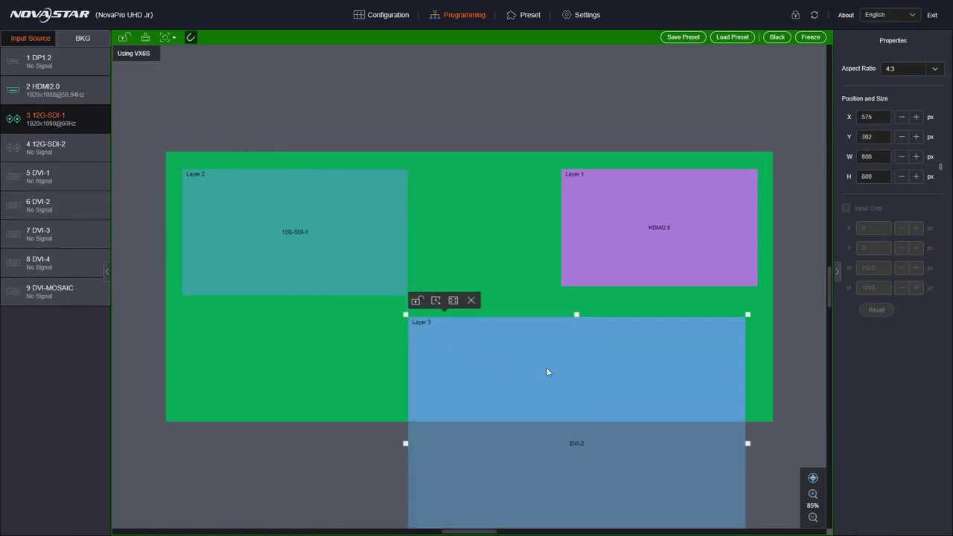
left_click_drag(546, 372, 447, 255)
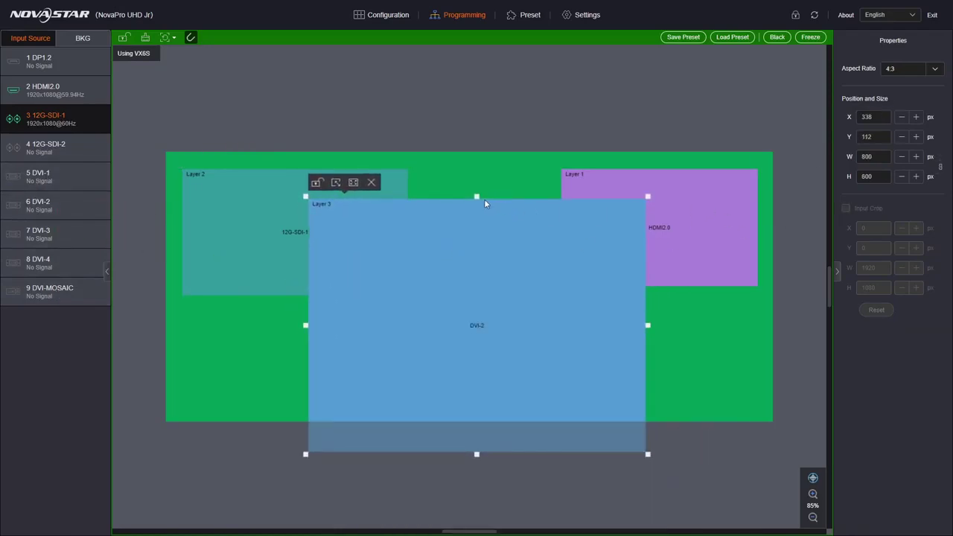
left_click_drag(648, 454, 512, 323)
left_click_drag(384, 266, 457, 292)
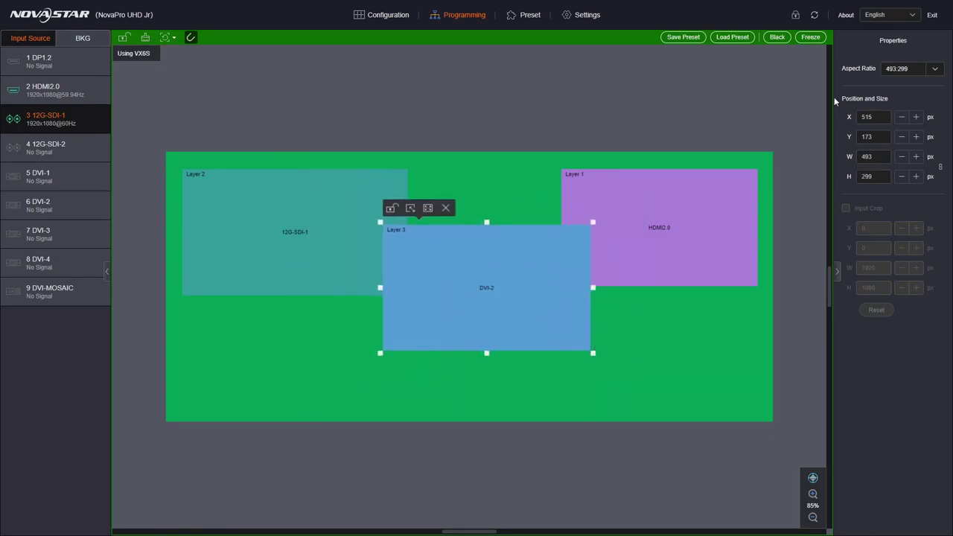
left_click(935, 69)
left_click(913, 108)
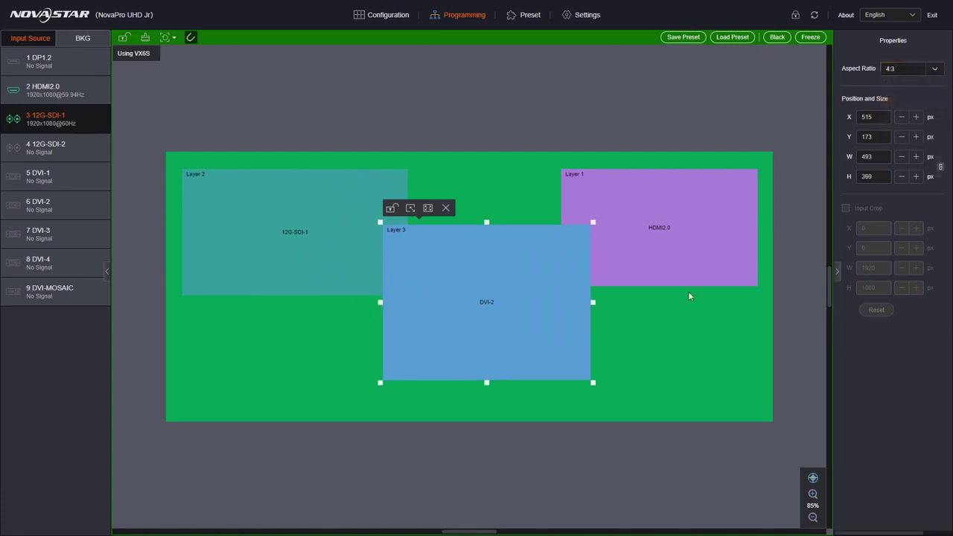
left_click_drag(514, 319, 515, 332)
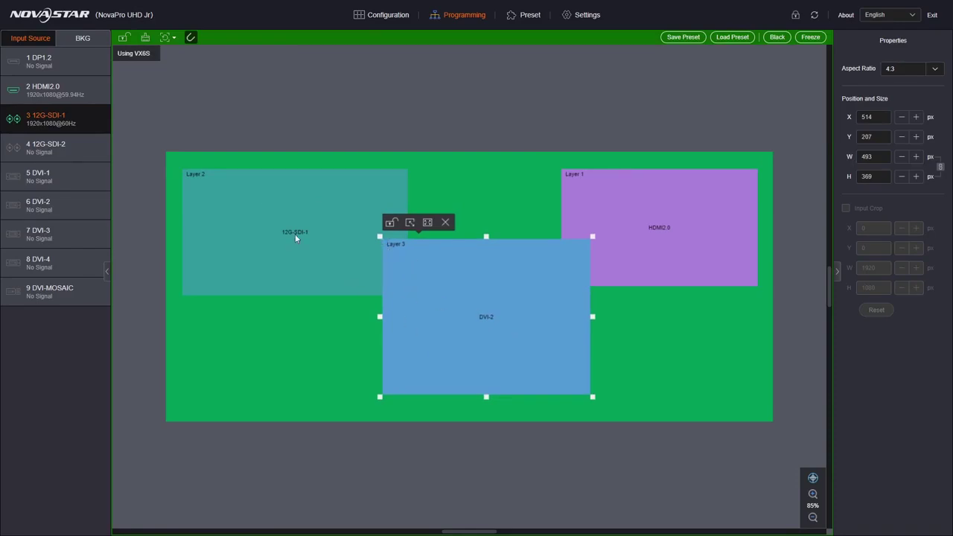
left_click(709, 206)
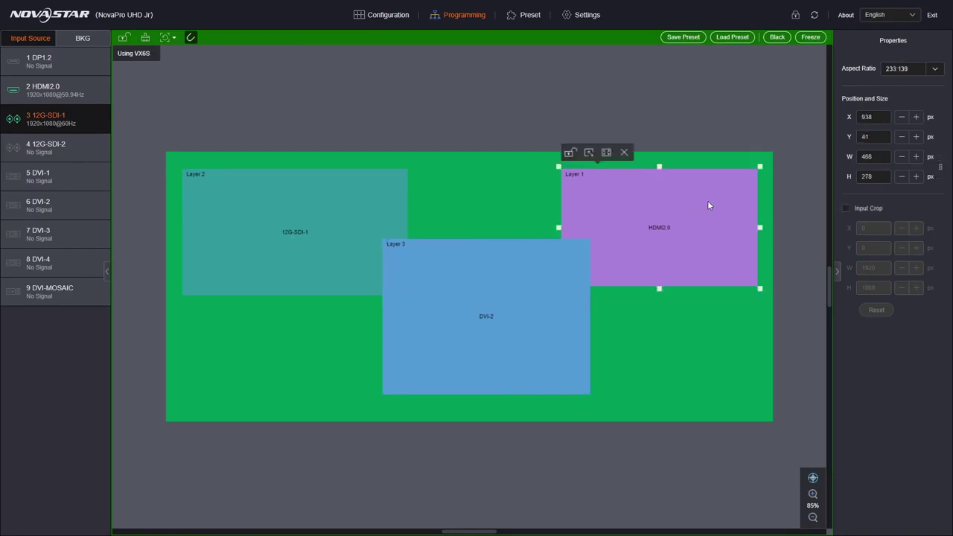
mouse_move(708, 201)
left_mouse_down()
mouse_move(527, 201)
mouse_move(702, 202)
left_mouse_up()
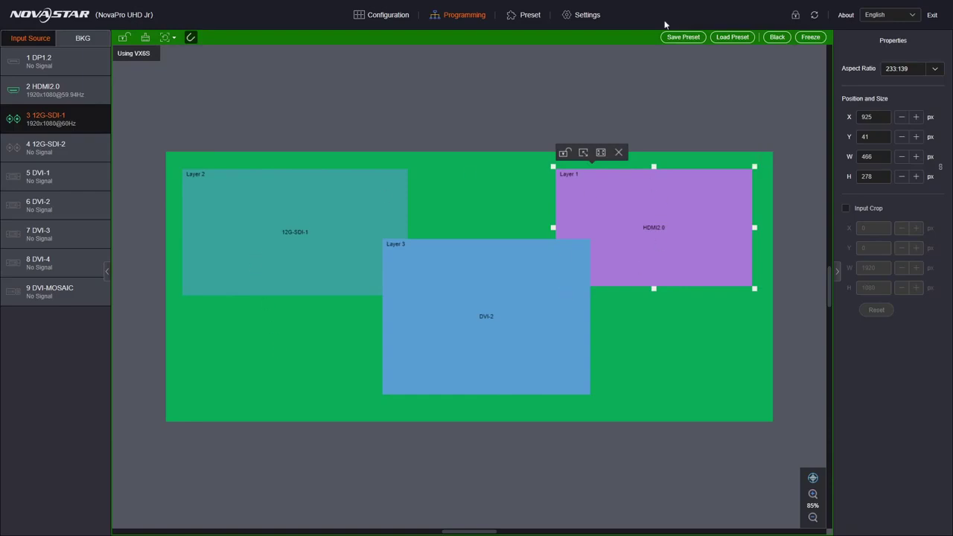
Save the three-layer layout to Preset 2 and rename it 'Green'.
left_click(694, 37)
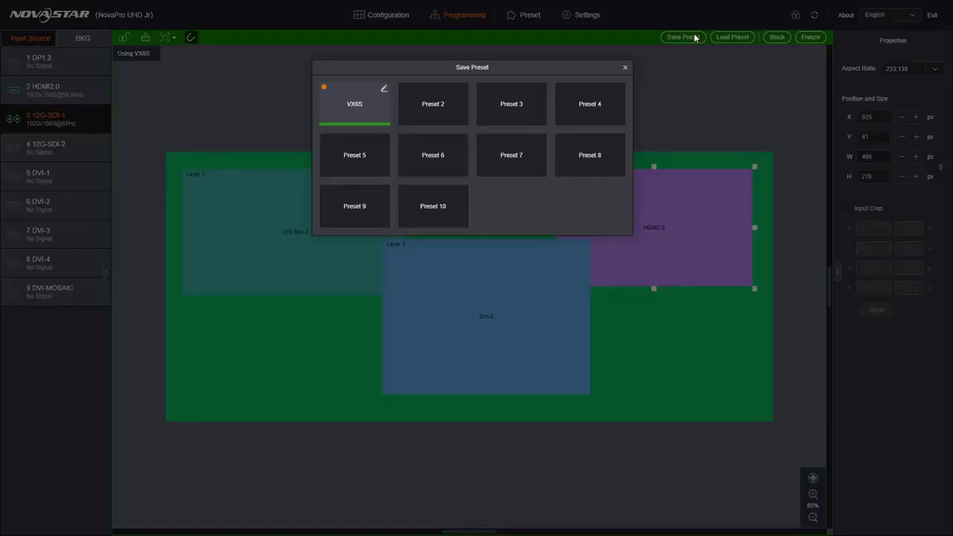
left_click(429, 105)
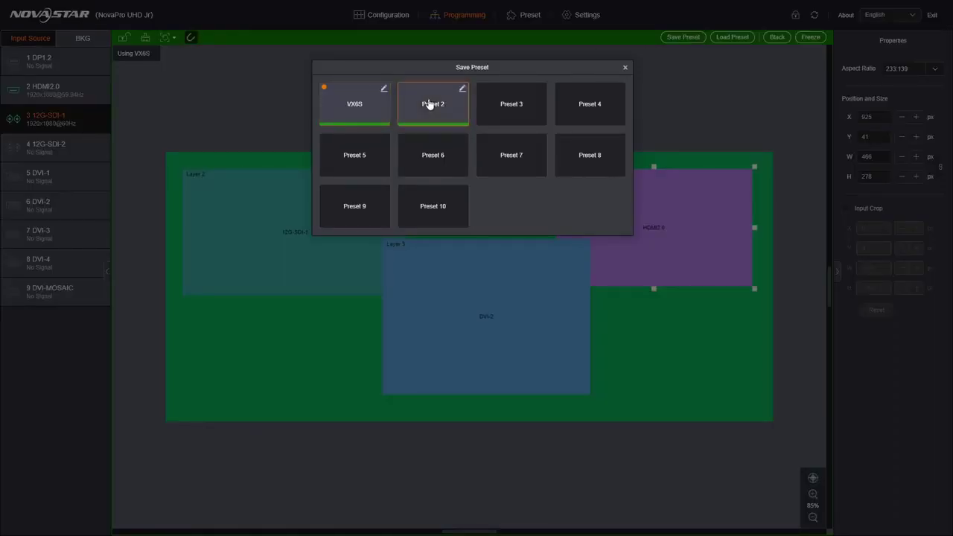
left_click(462, 89)
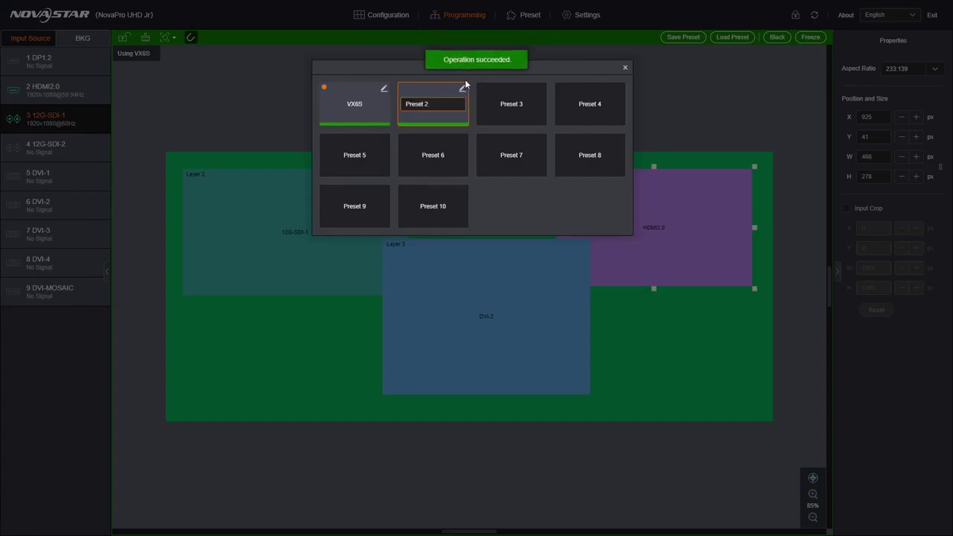
key("BackSpace")
key("BackSpace")
key("BackSpace")
key("BackSpace")
key("BackSpace")
key("BackSpace")
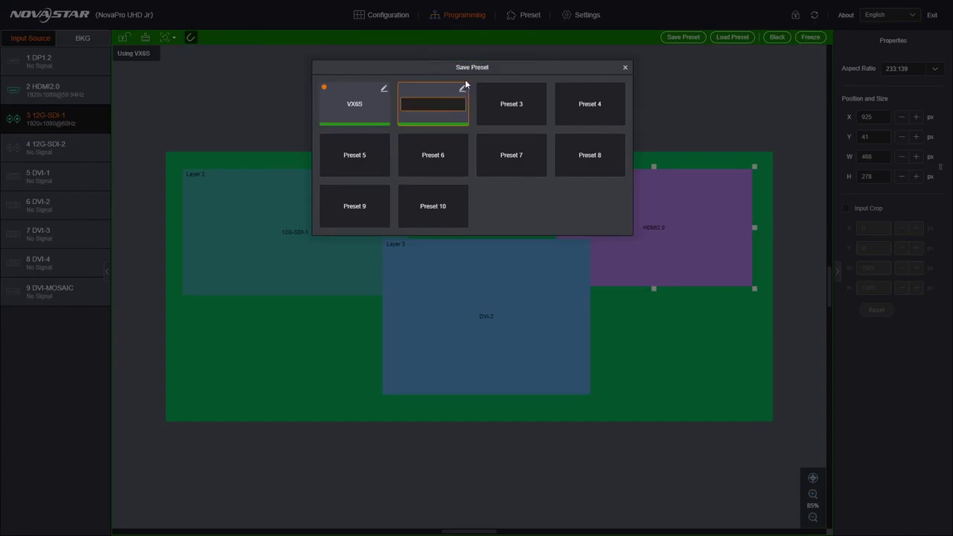
type("Green")
key("Return")
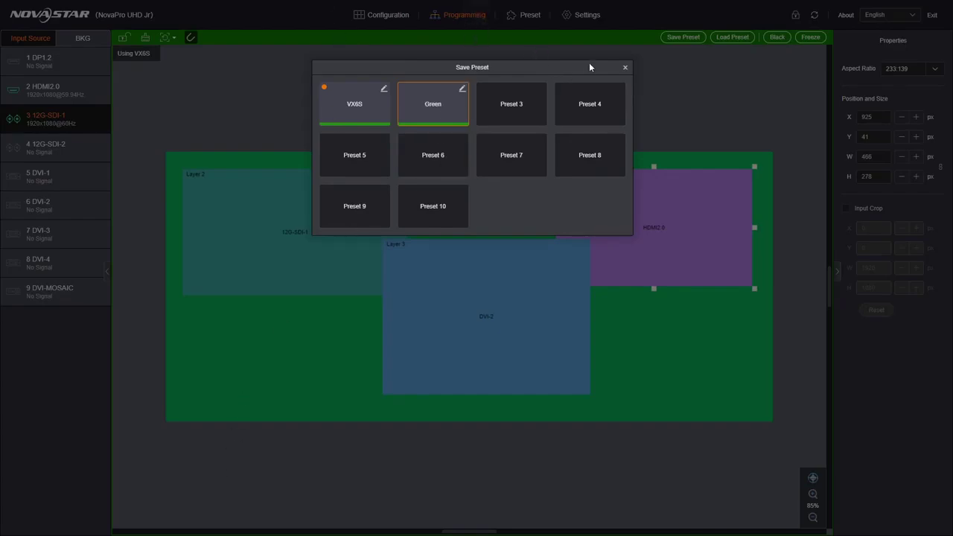
left_click(625, 69)
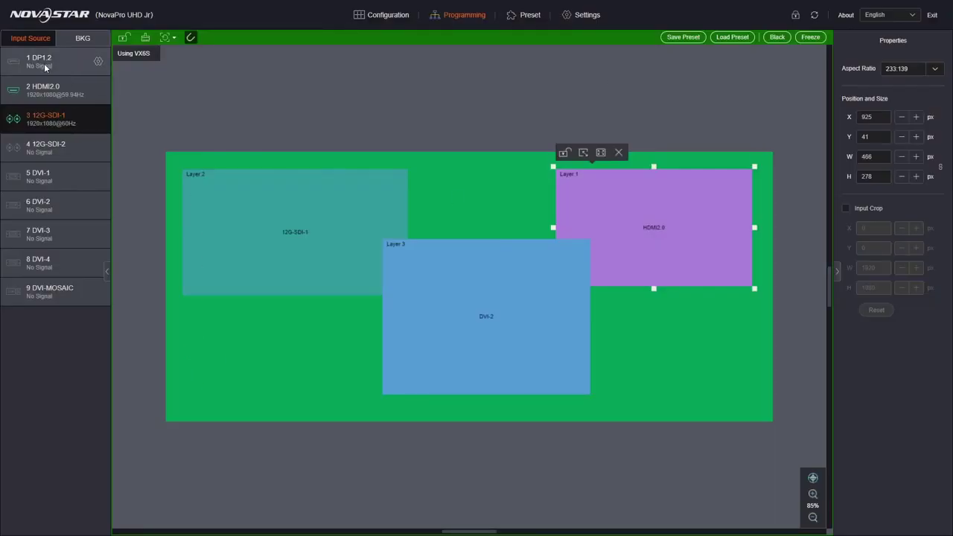
Use BKG1 as background and place DVI-2 upper-left, HDMI2.0 middle, 12G-SDI-1 lower-right.
left_click(74, 38)
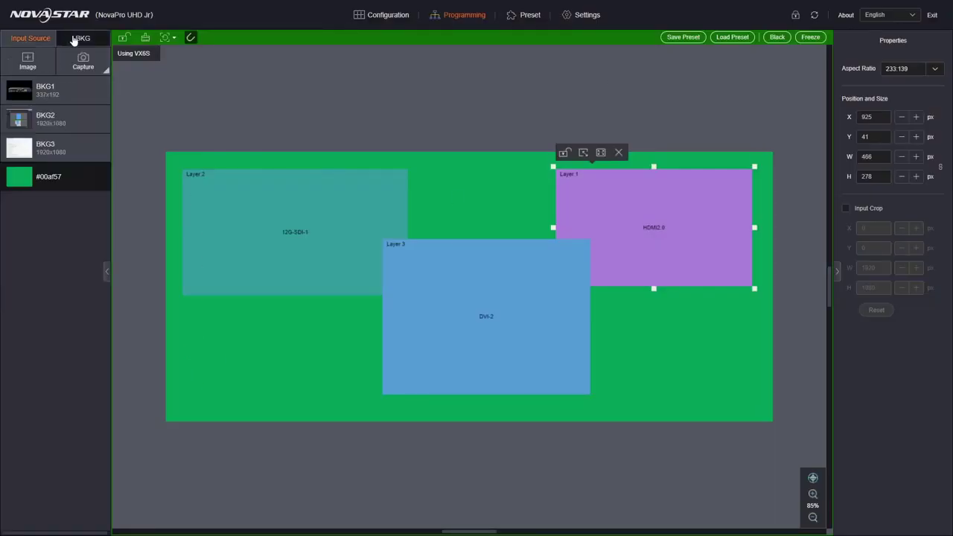
left_click(22, 98)
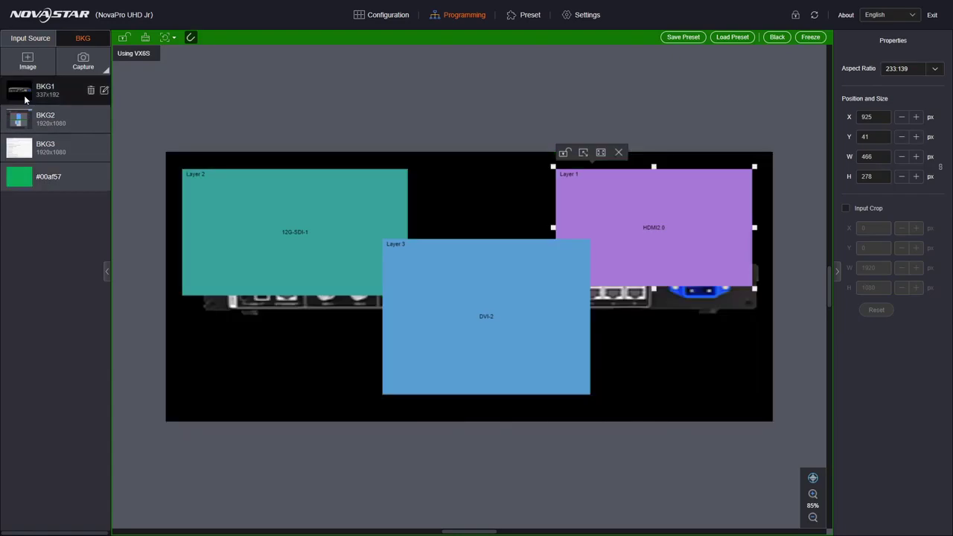
left_click(232, 247)
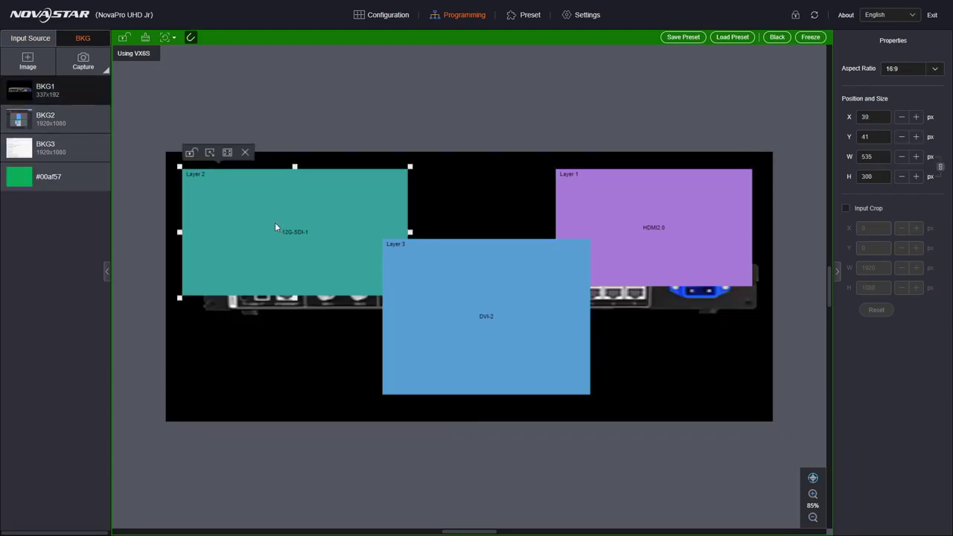
left_click_drag(275, 227, 617, 330)
left_click_drag(655, 253, 467, 317)
left_click_drag(485, 354, 276, 280)
mouse_move(426, 302)
left_mouse_down()
mouse_move(387, 360)
mouse_move(379, 341)
mouse_move(393, 300)
mouse_move(420, 290)
left_mouse_up()
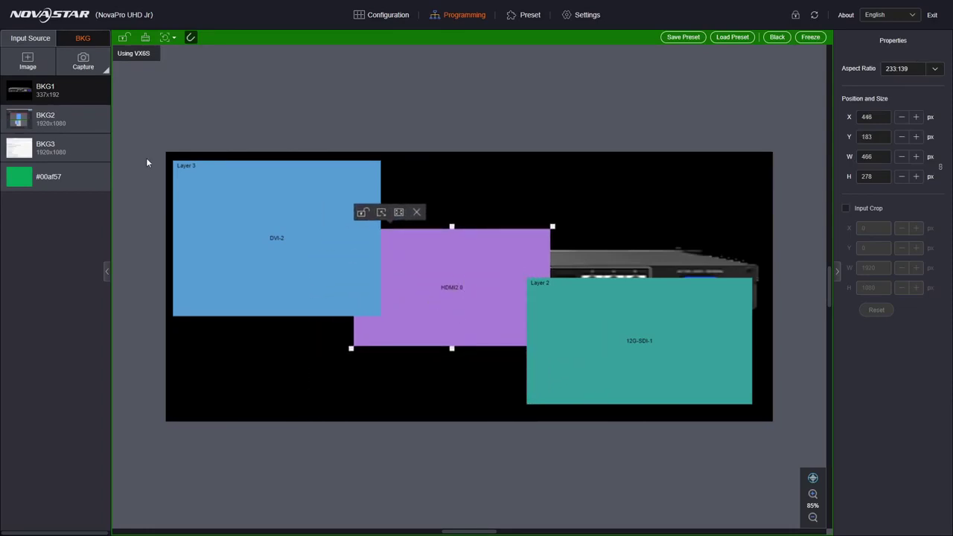
Save the BKG1 black-background layout into preset slot 3 and rename it 'VX 2'.
left_click(679, 40)
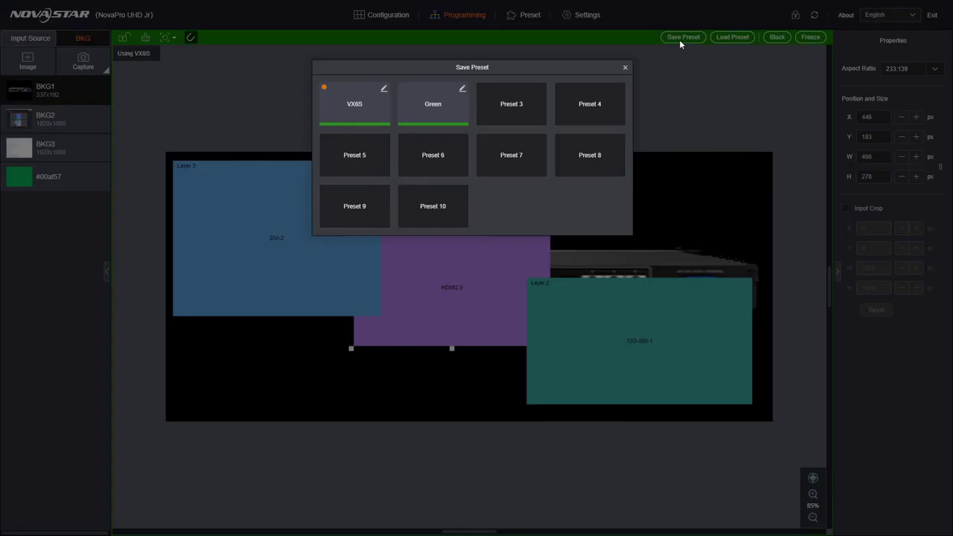
left_click(509, 111)
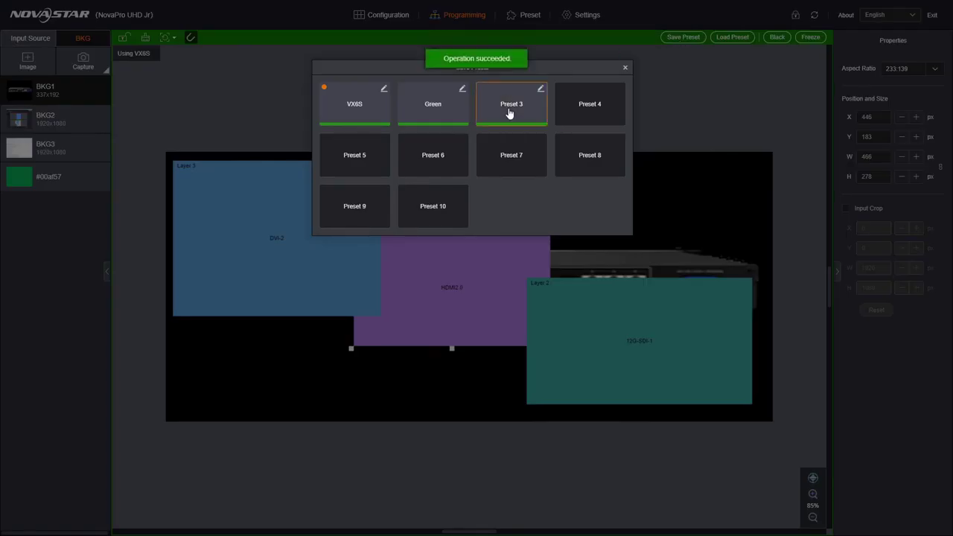
left_click(540, 89)
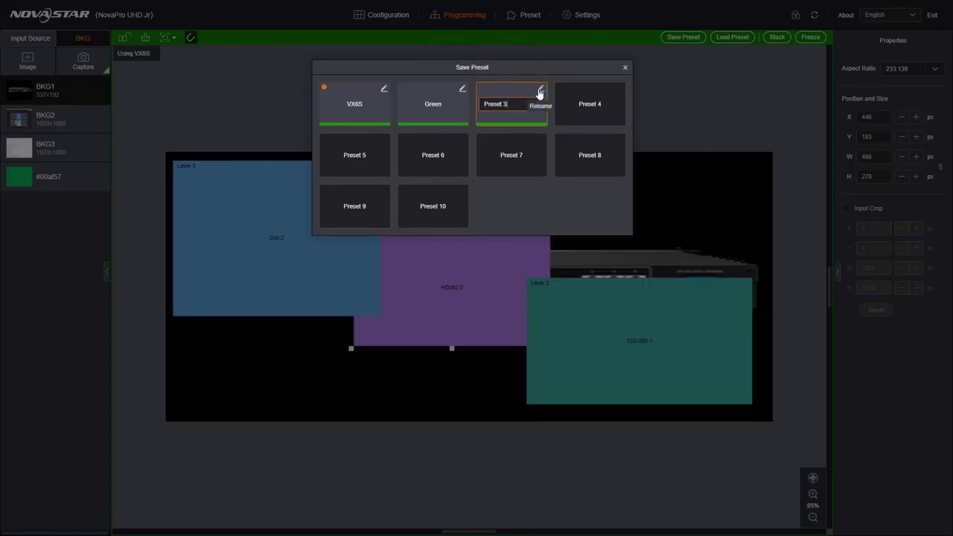
key("ctrl+a")
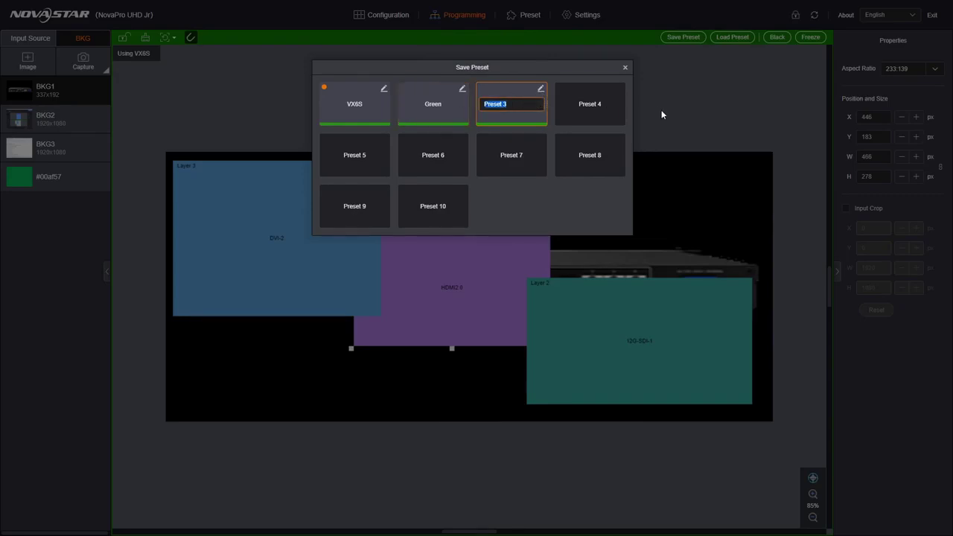
type("VX 2")
key("Return")
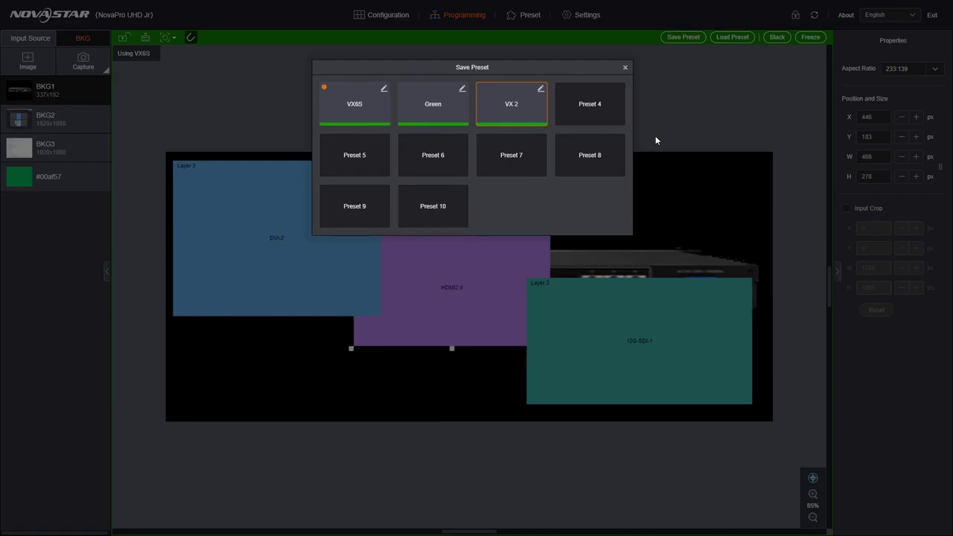
On the Preset page, recall VX6S, then Green, then VX 2, leaving VX 2 loaded.
left_click(623, 68)
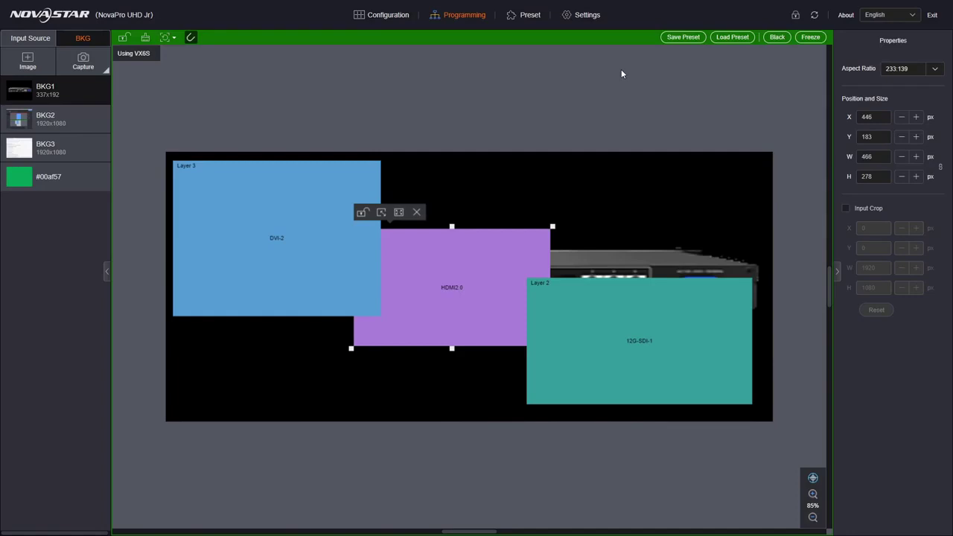
left_click(530, 16)
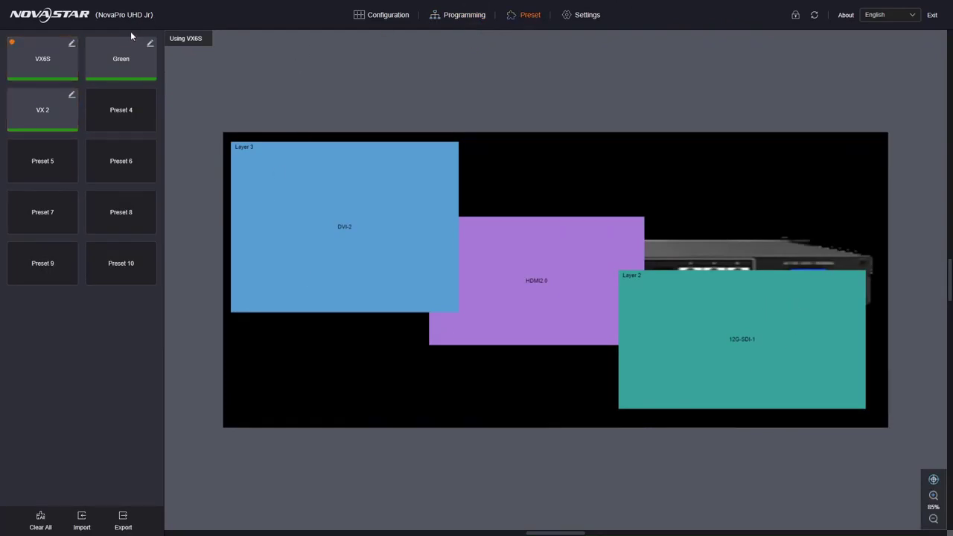
left_click(41, 61)
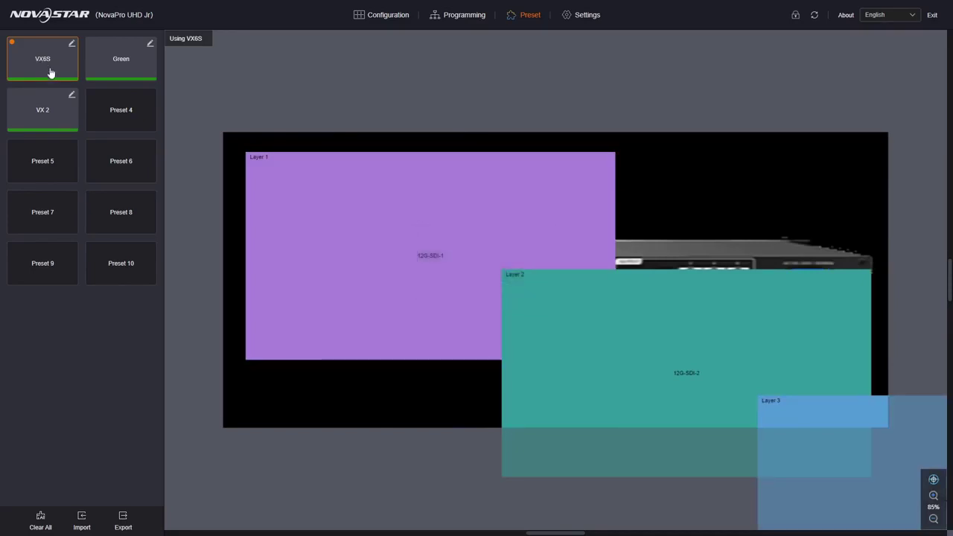
left_click(134, 59)
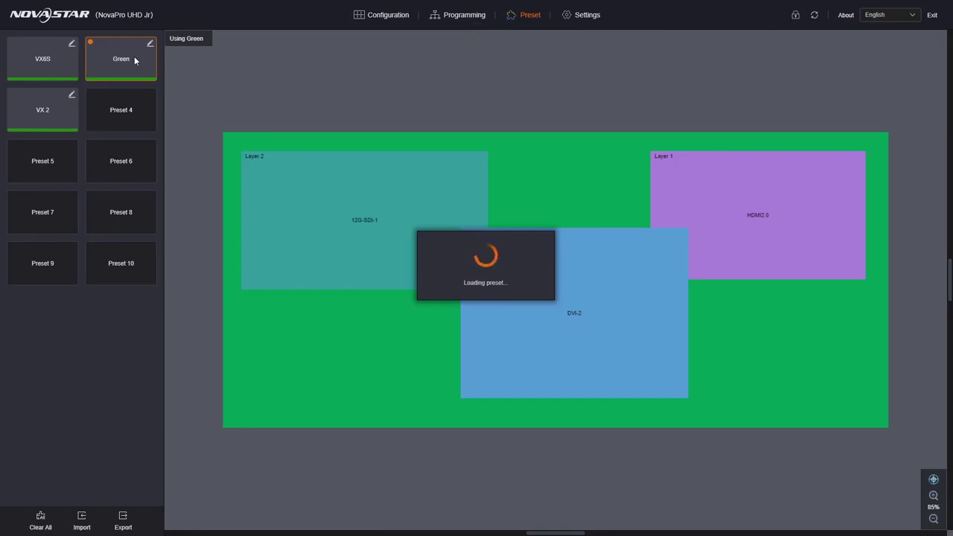
left_click(53, 113)
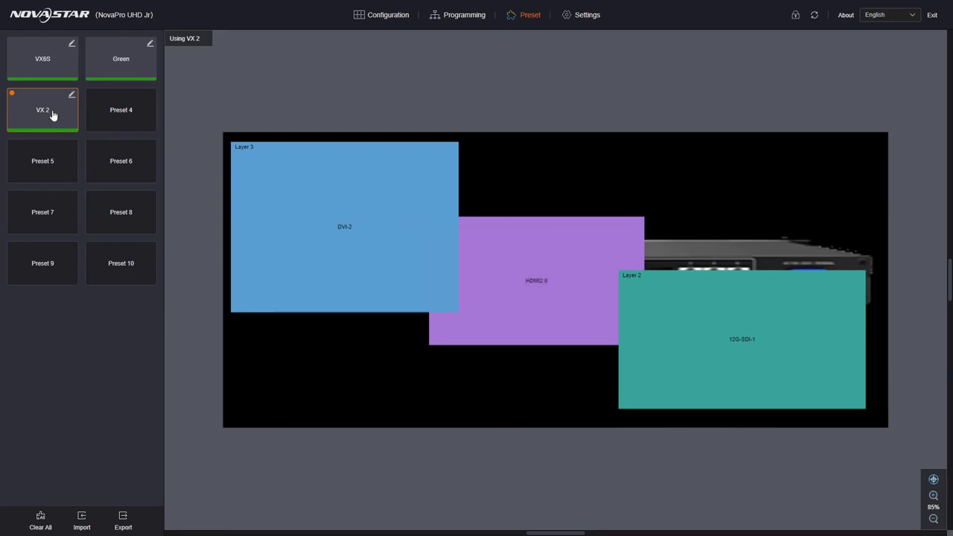
On the programming page, switch Layer 3's source from DVI-2 to DP1.2.
left_click(454, 15)
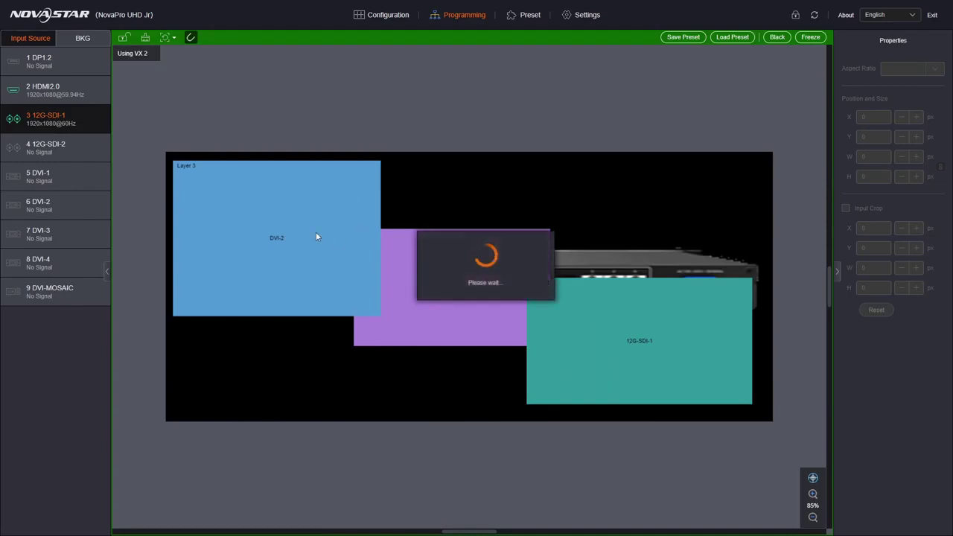
left_click(270, 214)
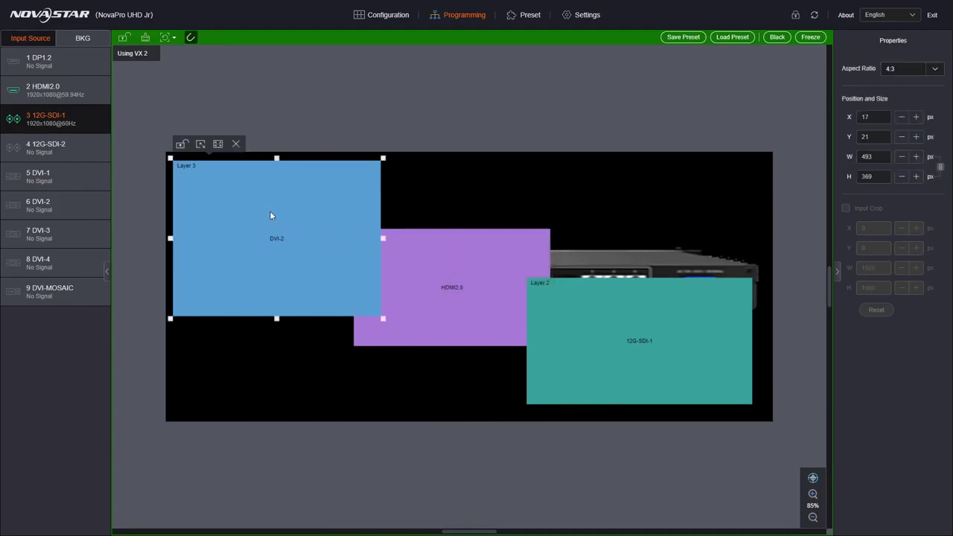
right_click(270, 215)
mouse_move(301, 219)
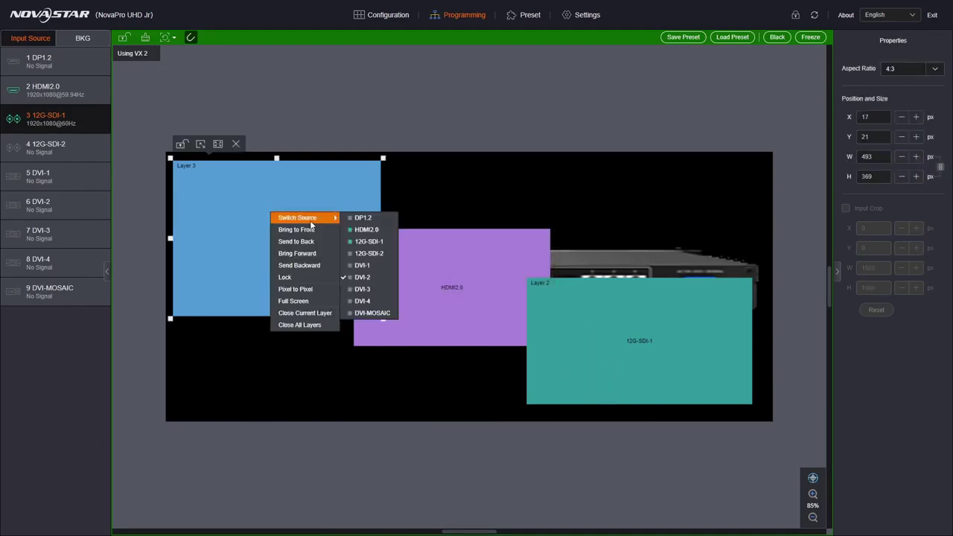
left_click(240, 195)
right_click(239, 196)
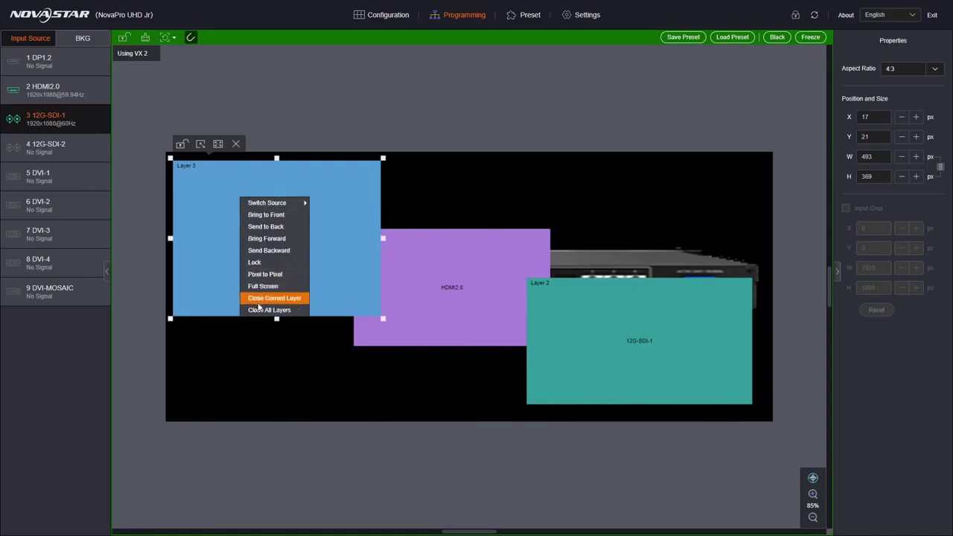
mouse_move(265, 208)
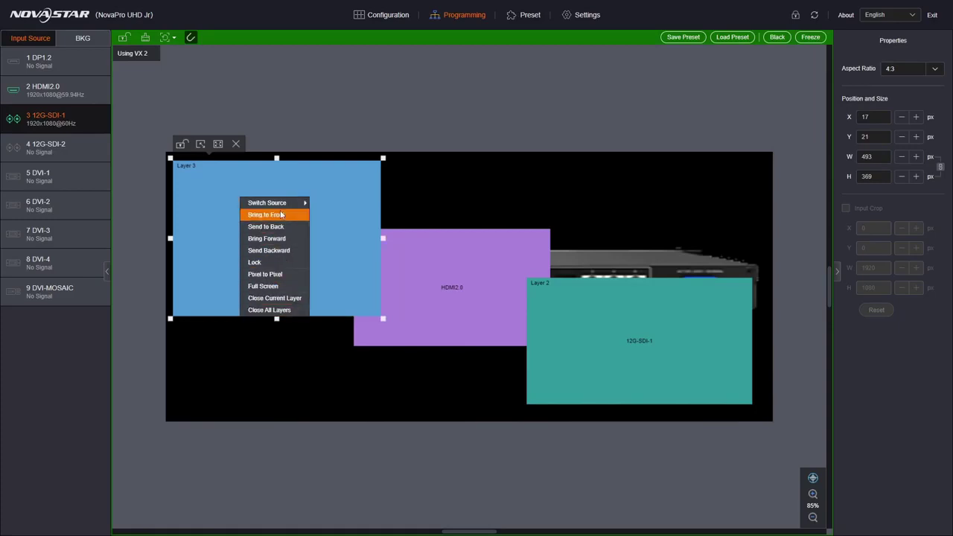
left_click(354, 205)
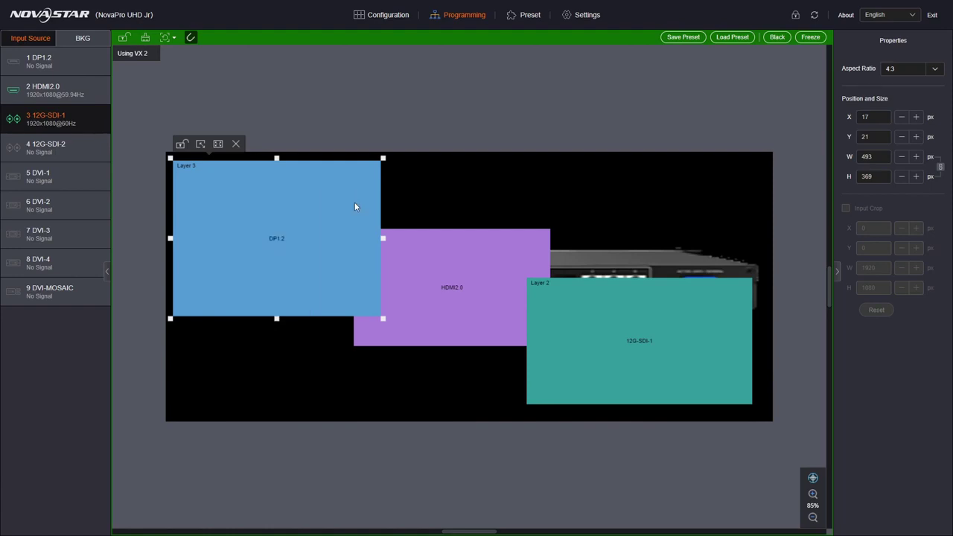
Switch the purple HDMI2.0 layer's source to 12G-SDI-2.
left_click(433, 262)
right_click(433, 262)
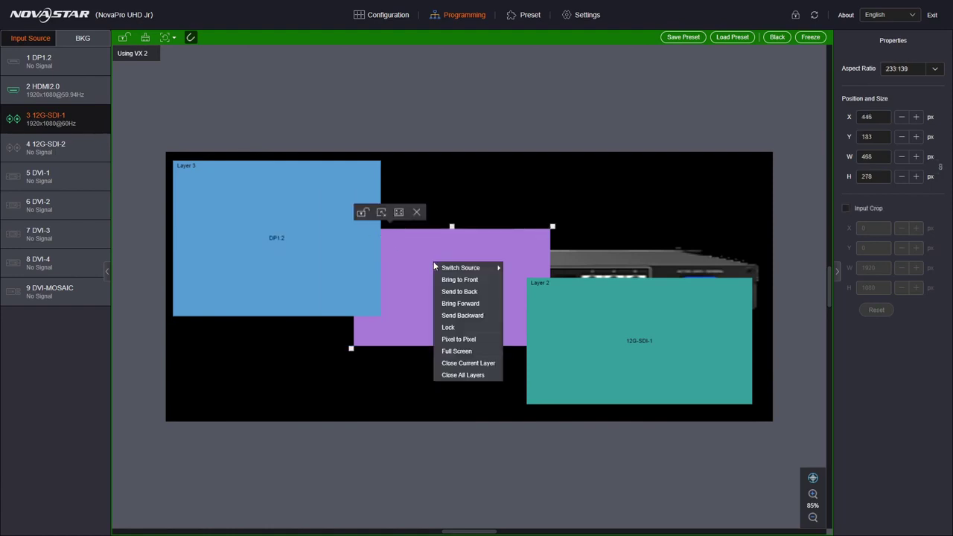
mouse_move(462, 267)
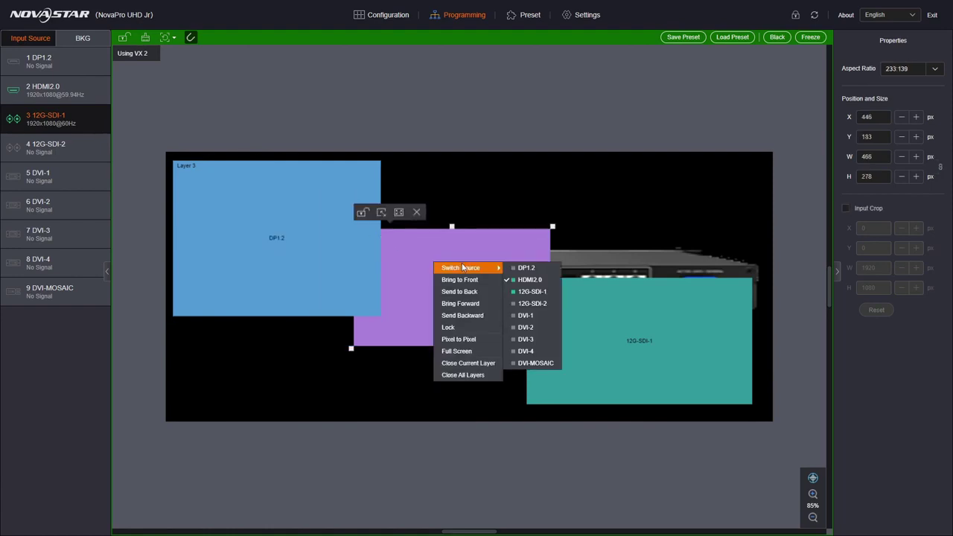
left_click(540, 303)
Switch the teal Layer 2's source to DVI-2.
left_click(618, 299)
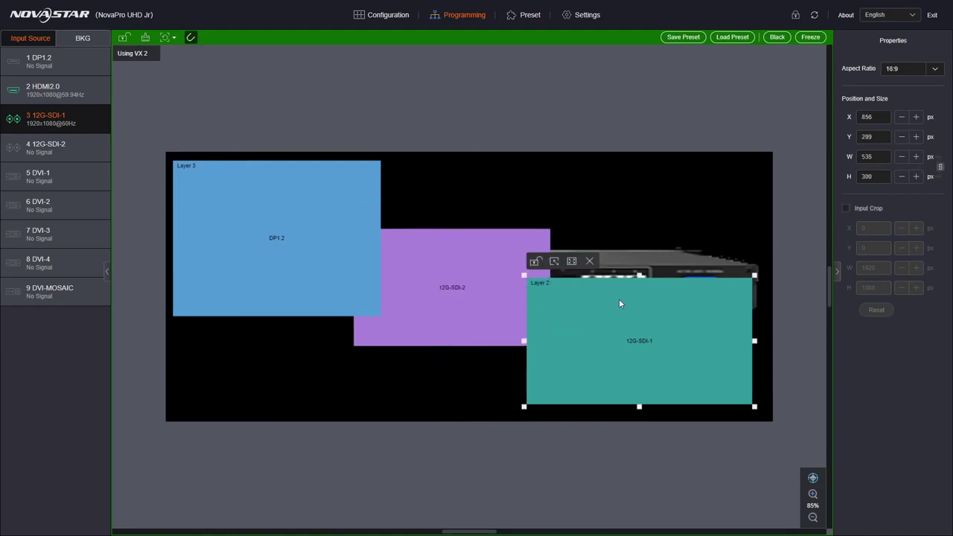
right_click(618, 299)
mouse_move(627, 308)
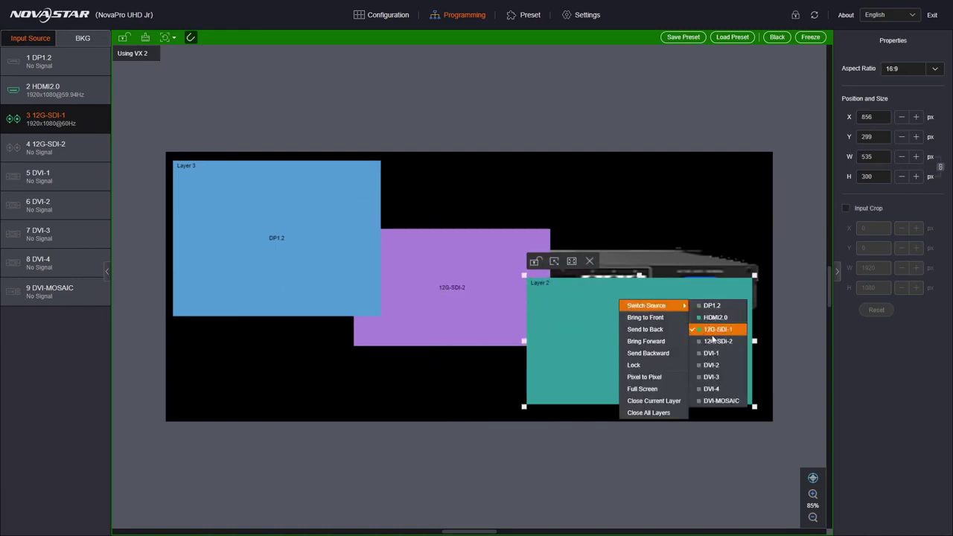
left_click(720, 365)
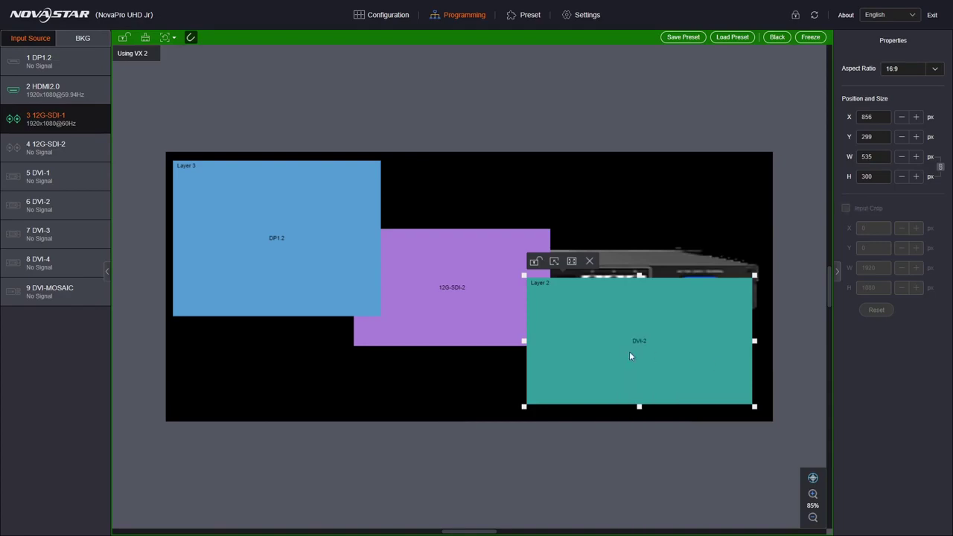
Send the blue DP1.2 Layer 3 behind all other layers.
left_click(308, 256)
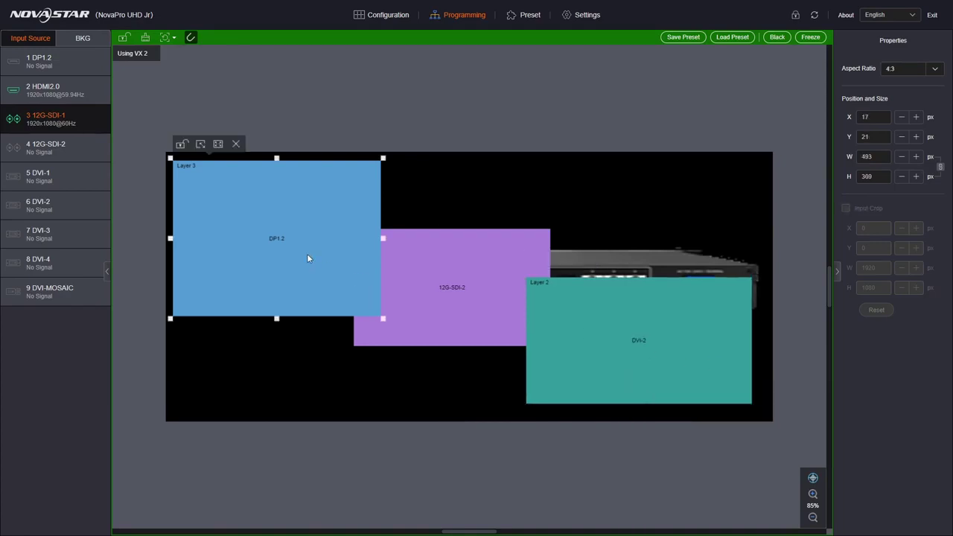
right_click(308, 255)
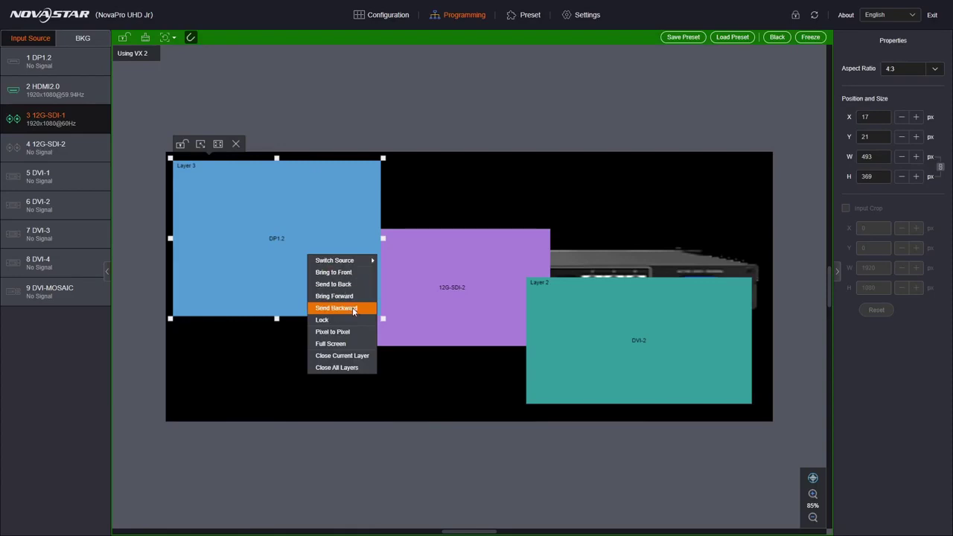
left_click(353, 308)
right_click(302, 246)
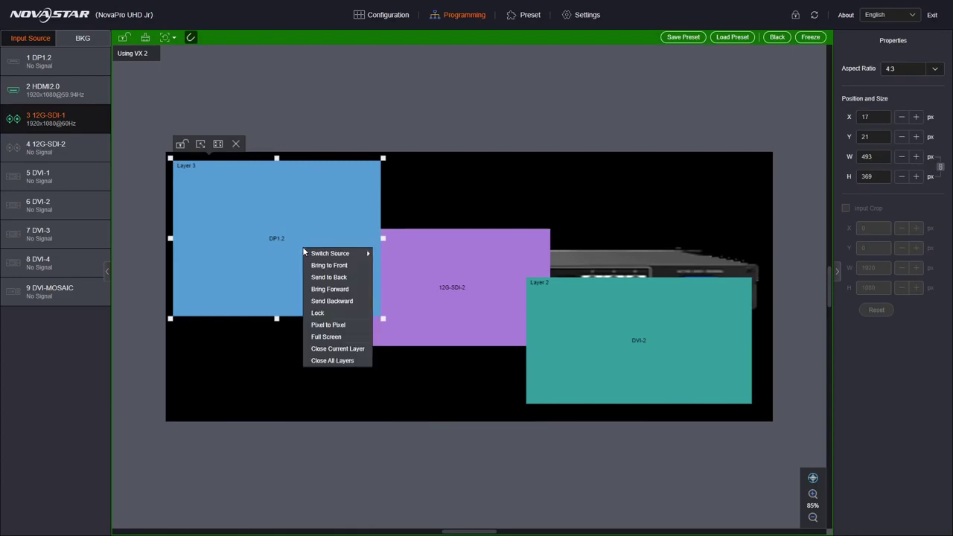
left_click(335, 277)
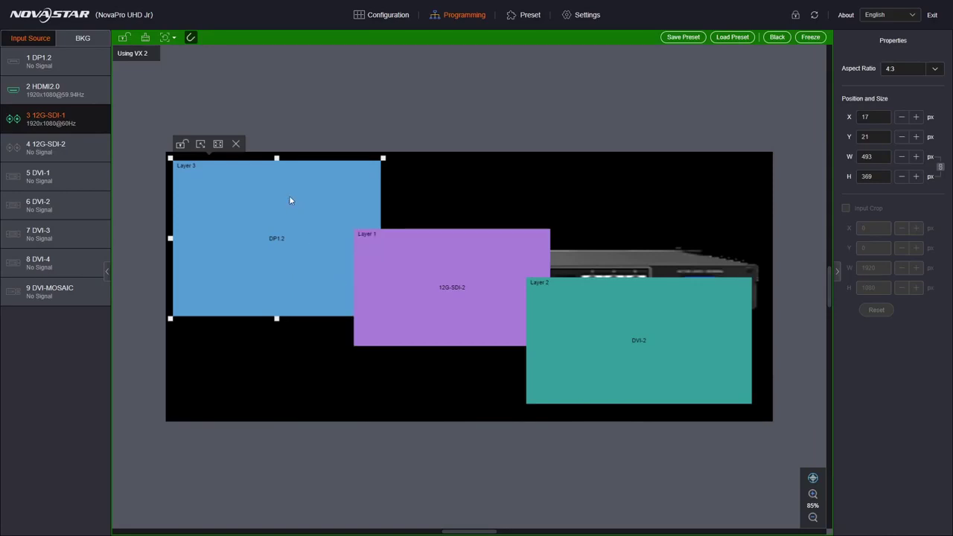
Bring the purple 12G-SDI-2 Layer 1 in front of the DVI-2 Layer 2.
left_click(576, 311)
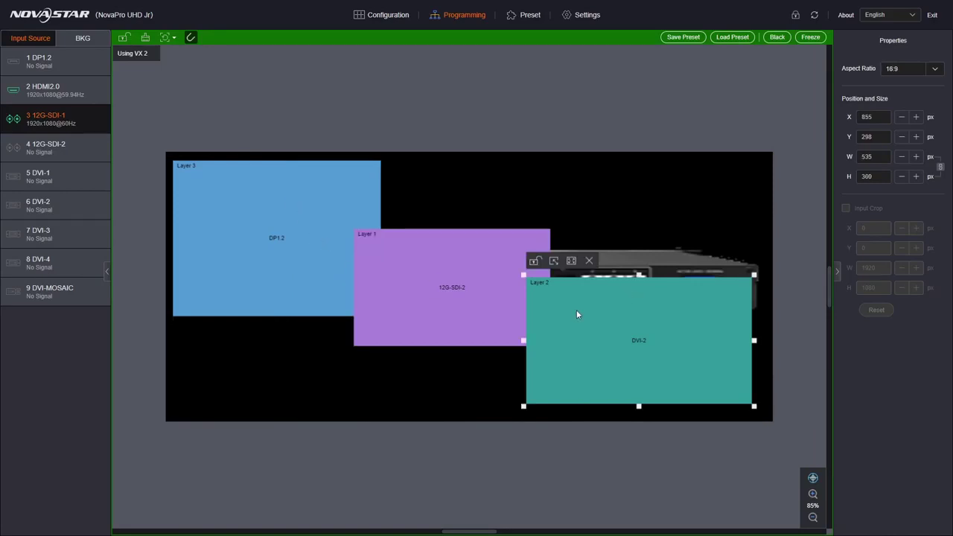
right_click(576, 311)
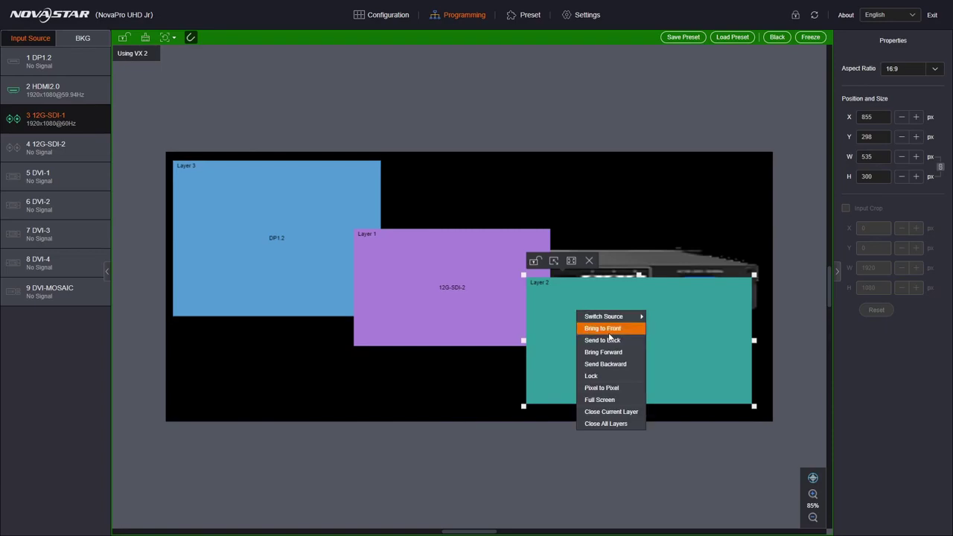
left_click(470, 297)
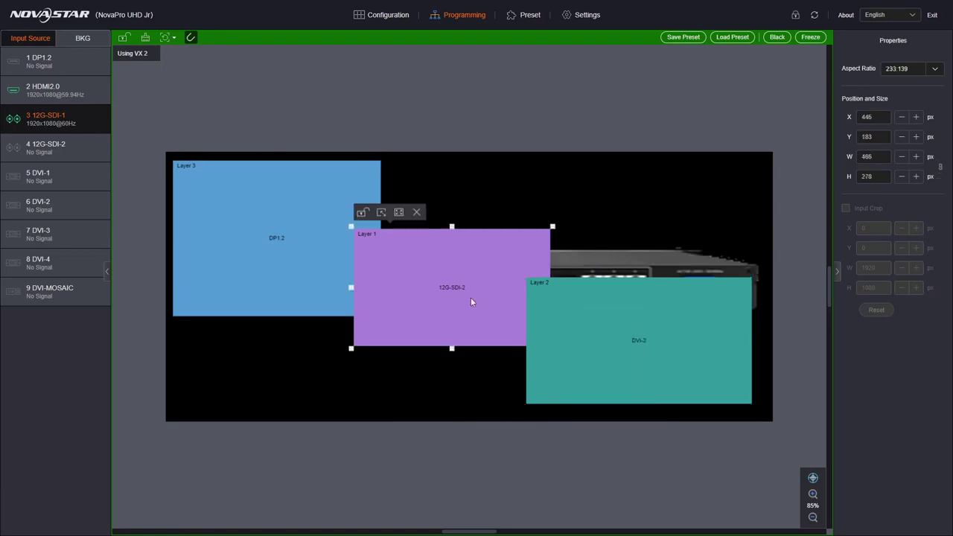
right_click(470, 297)
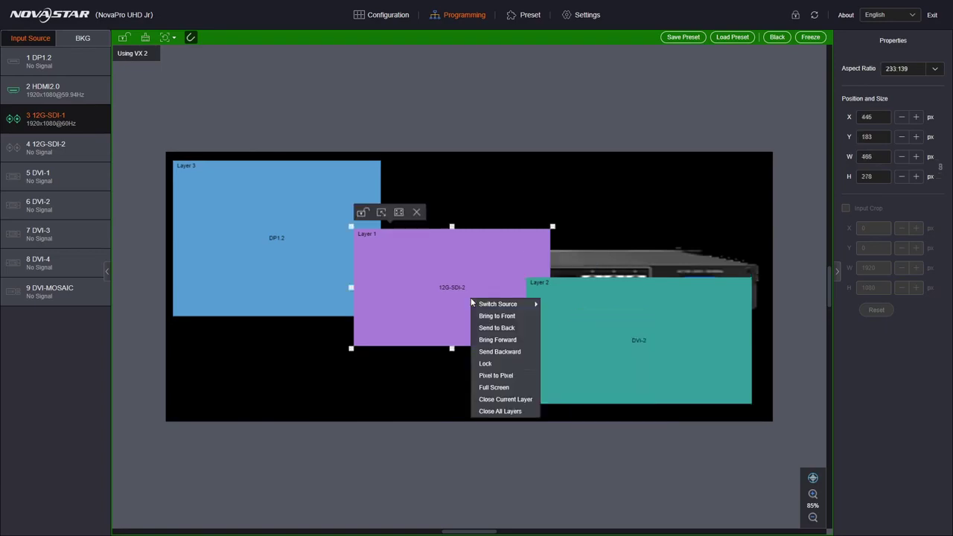
left_click(512, 316)
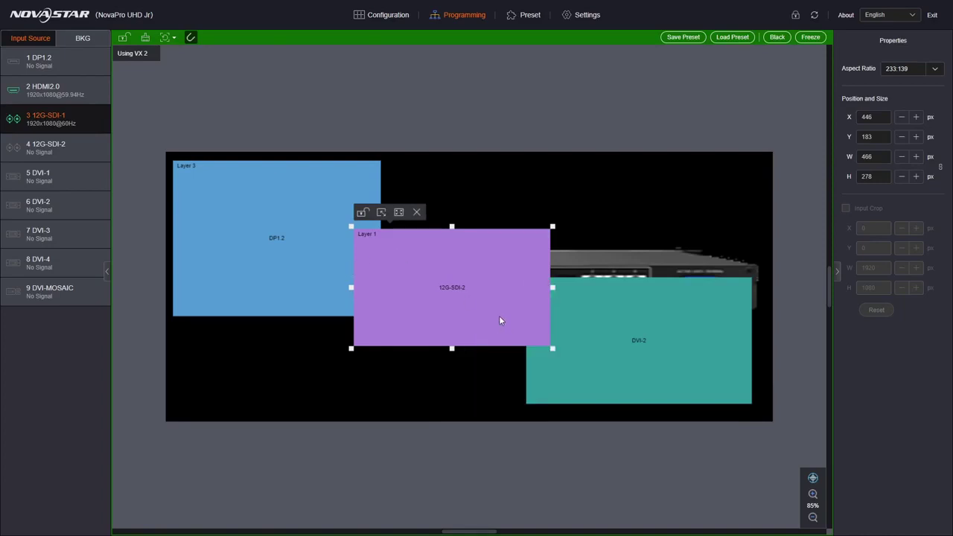
right_click(491, 313)
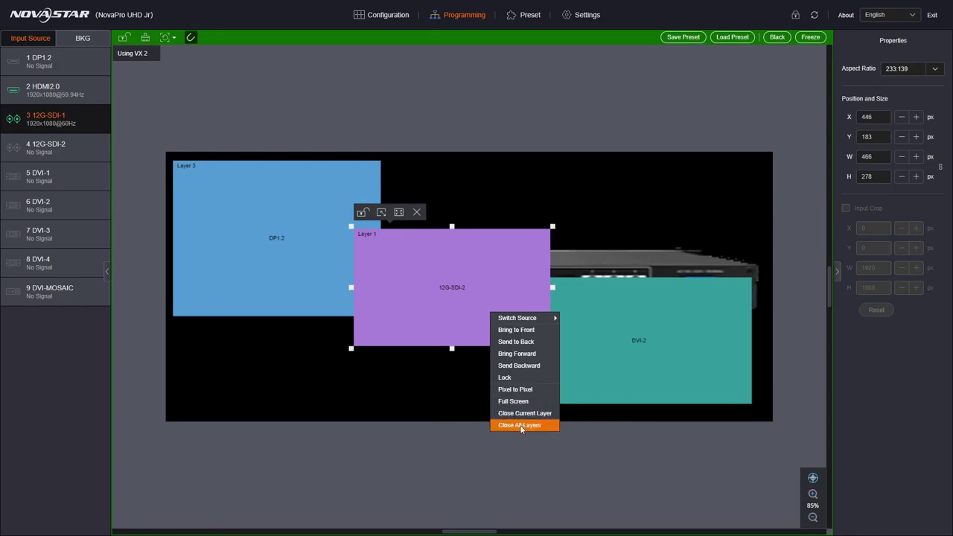
left_click(513, 301)
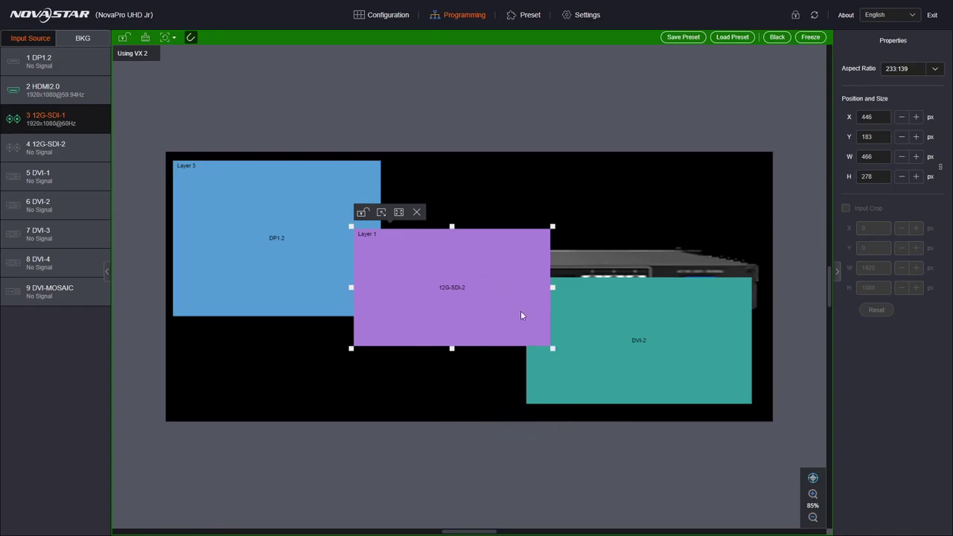
left_click(268, 261)
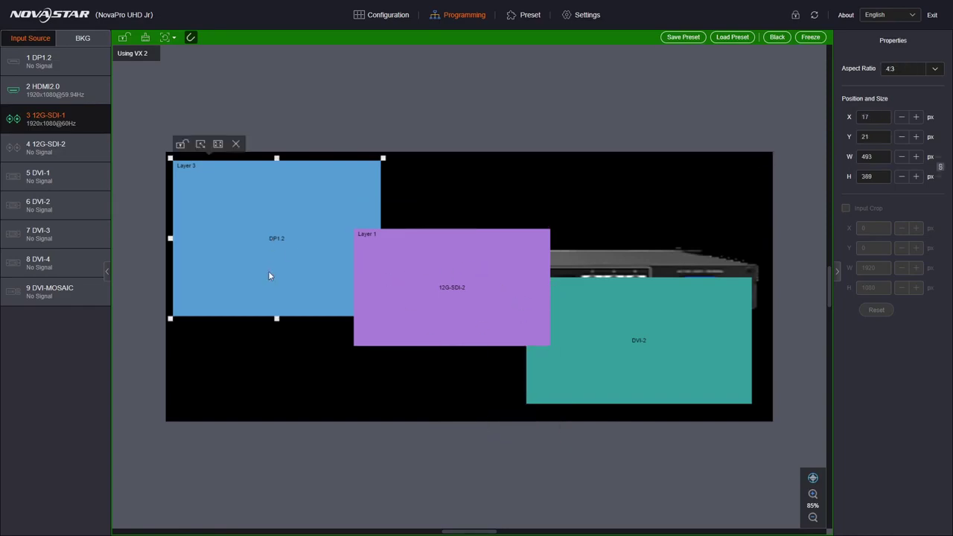
Save the re-sourced layout to preset slot 4 named 'New', then load VX 2.
left_click(679, 37)
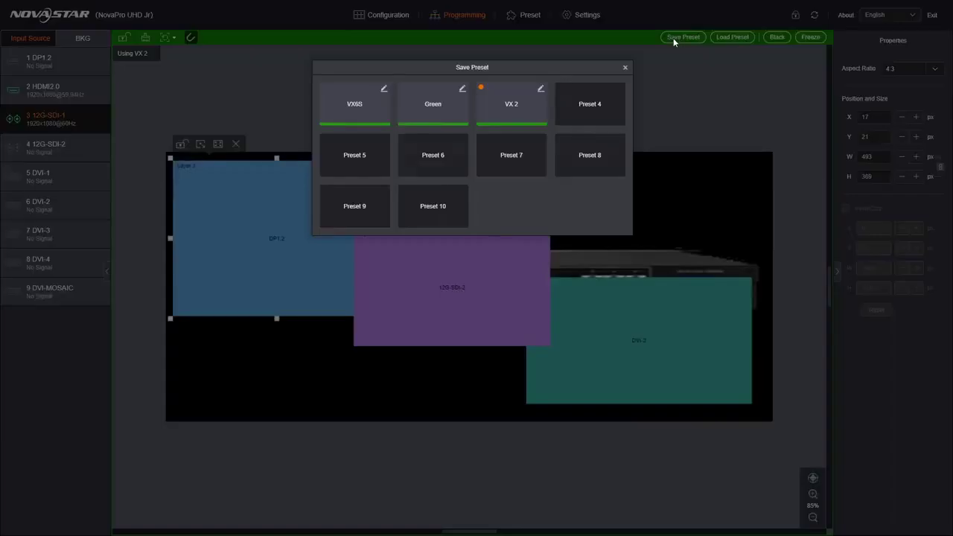
left_click(595, 107)
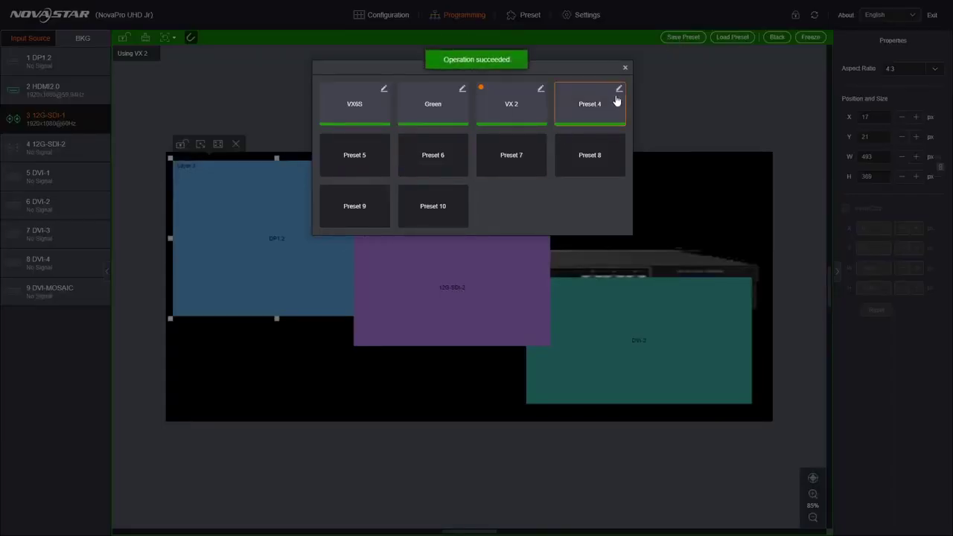
left_click(619, 88)
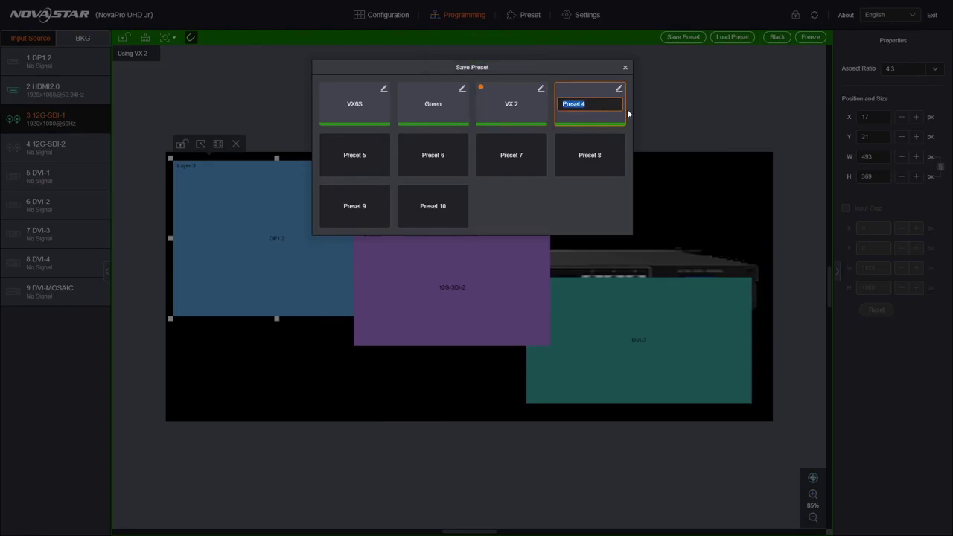
type("New")
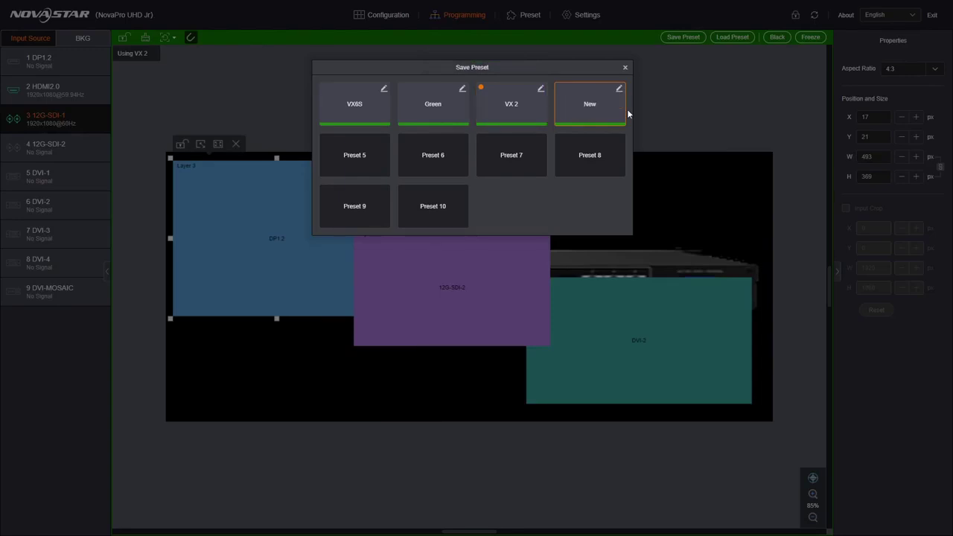
left_click(625, 68)
left_click(729, 37)
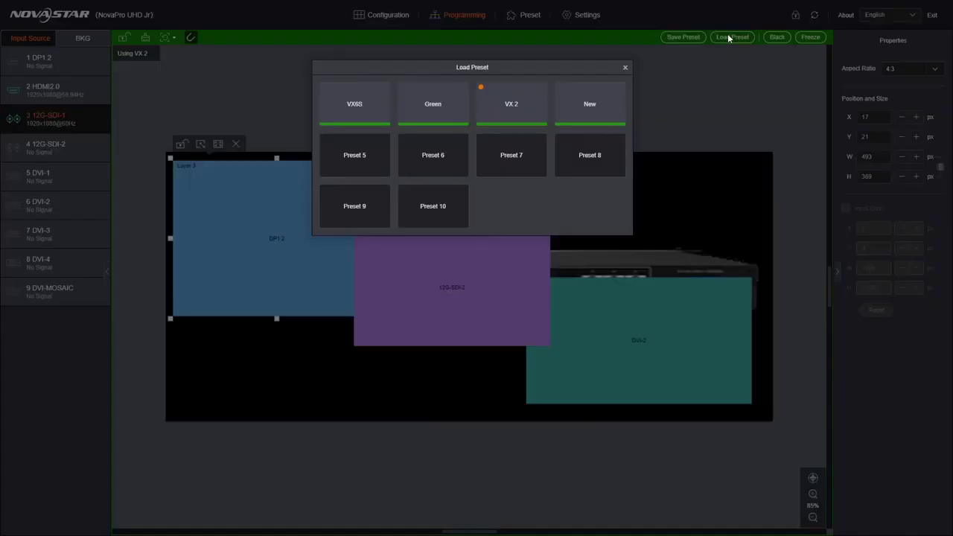
left_click(502, 110)
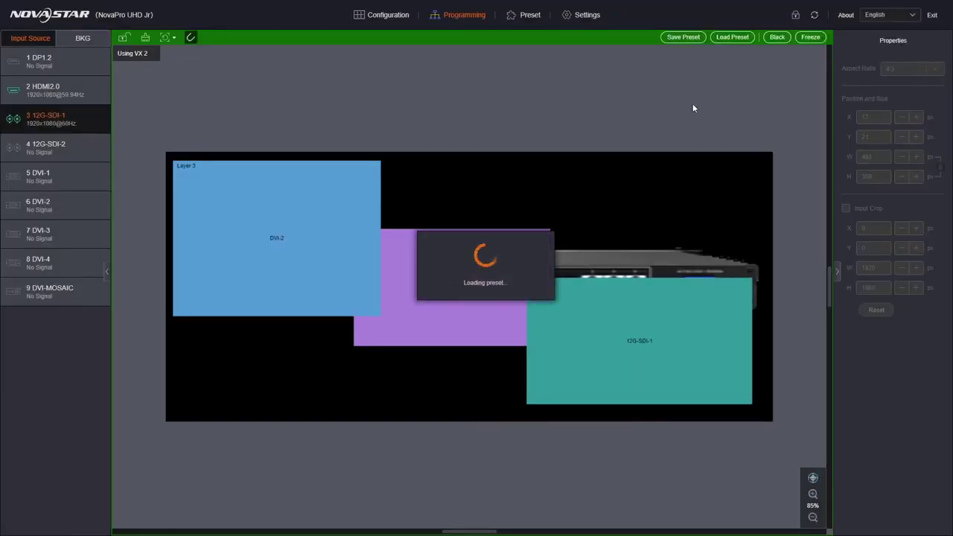
On the Preset page, recall VX 2, then Green with its green background and layers.
left_click(518, 18)
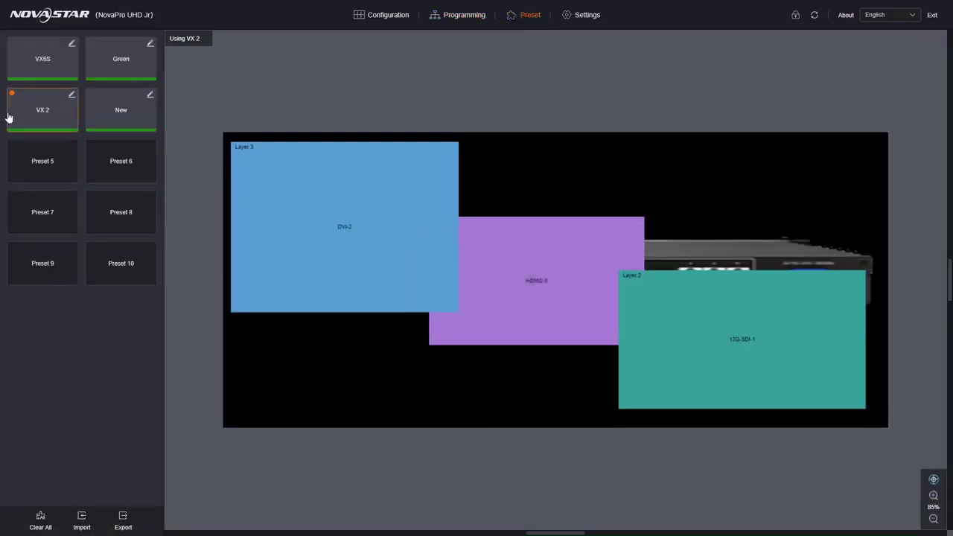
left_click(63, 122)
left_click(107, 67)
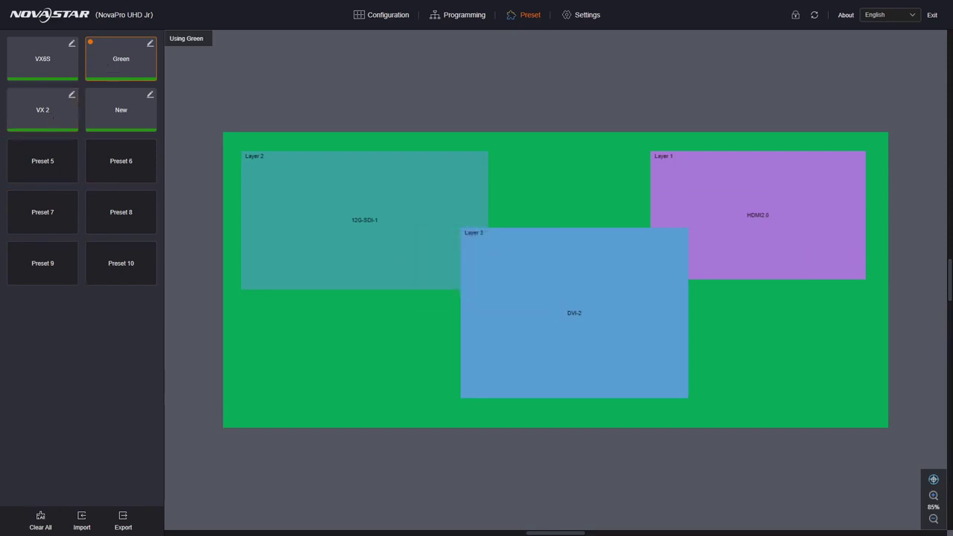
Export the saved presets, downloading preset1 (1).pre through preset4.pre.
left_click(125, 521)
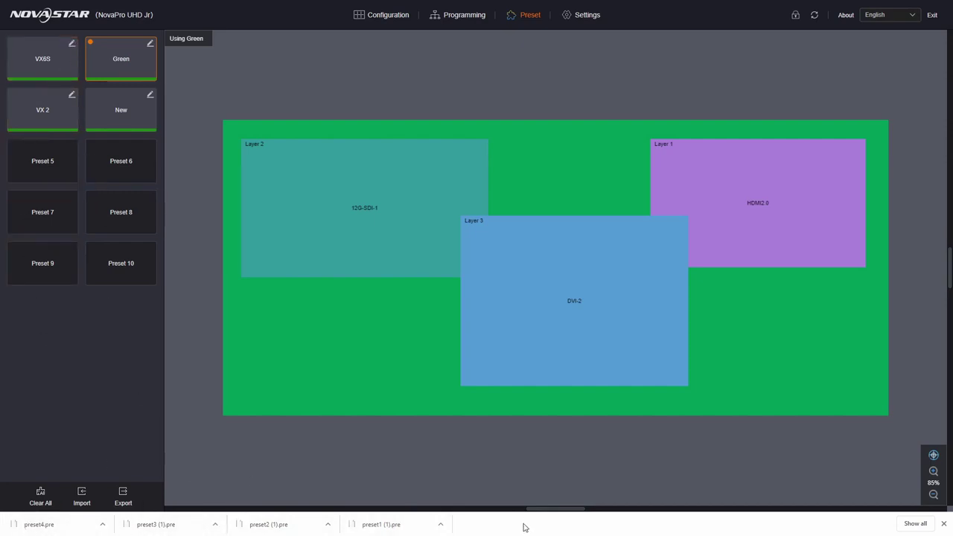
Delete all saved presets and clear the programming editing area, confirming both.
left_click(41, 493)
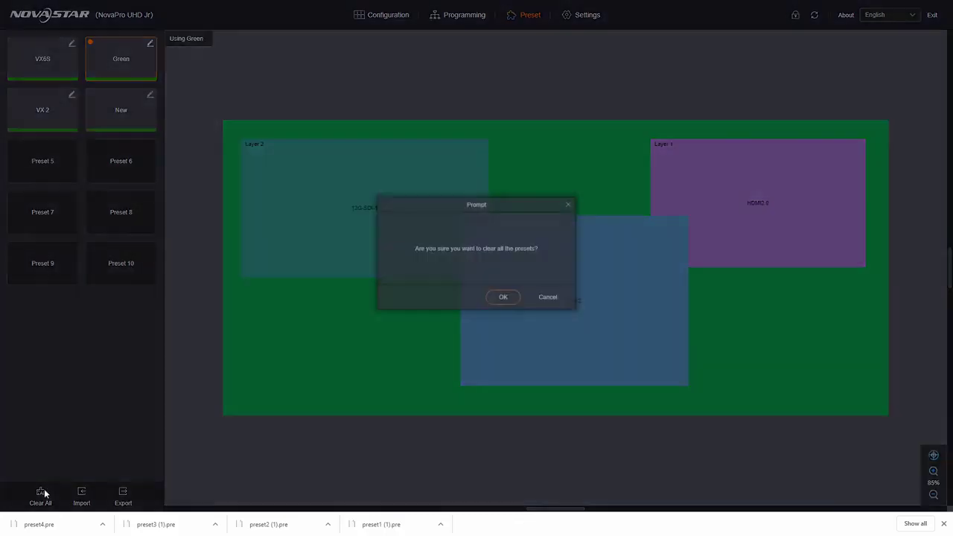
left_click(501, 302)
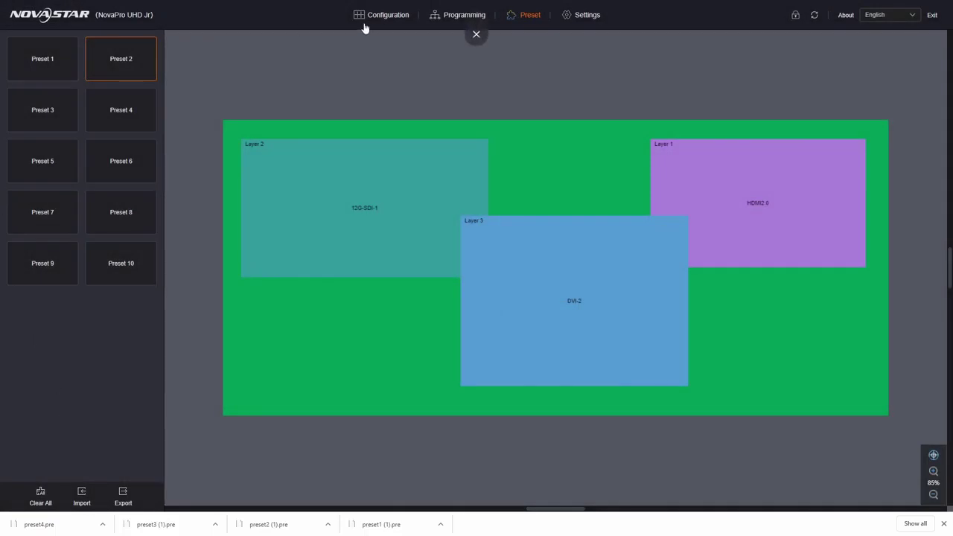
left_click(463, 14)
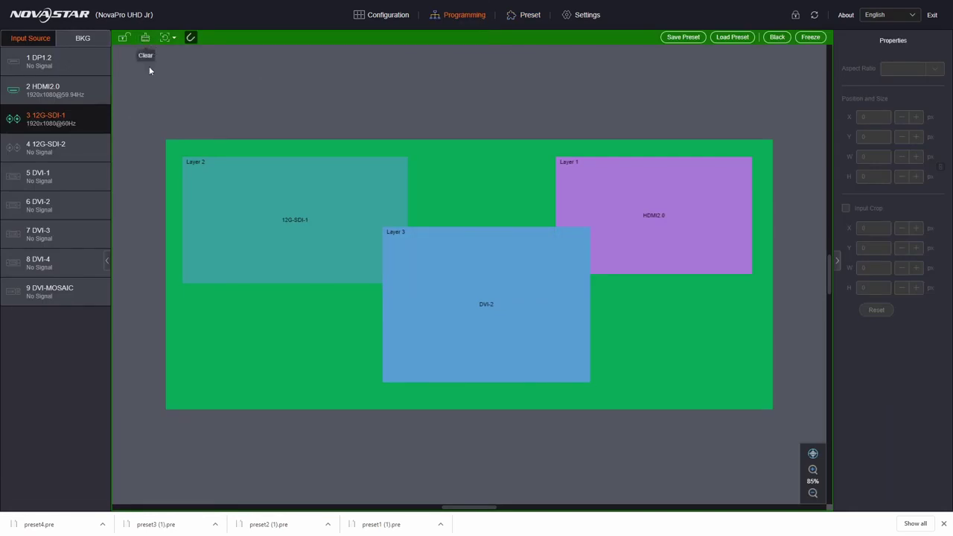
left_click(144, 38)
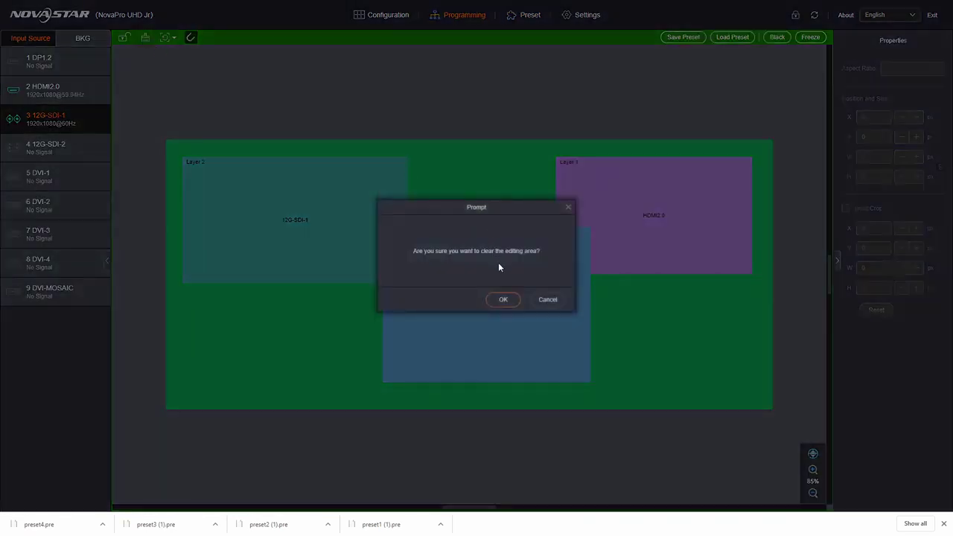
left_click(503, 299)
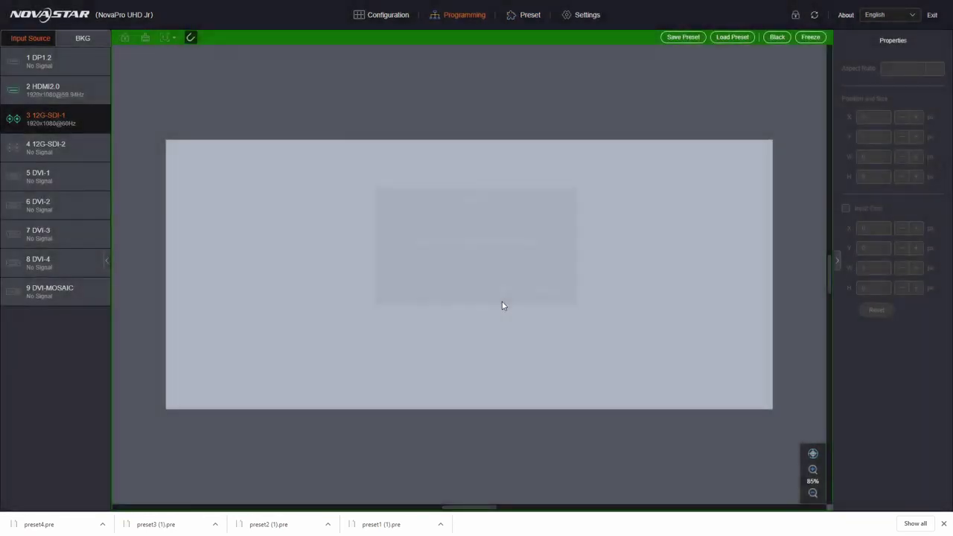
left_click(521, 14)
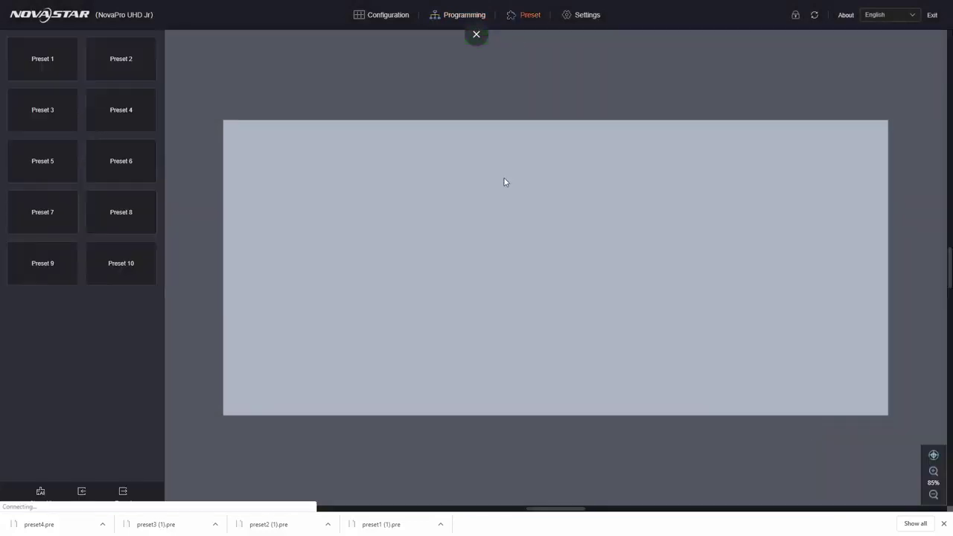
Import the four .pre files from DATA (D:) > Downloads to restore VX6S, Green, VX 2 and New.
left_click(81, 495)
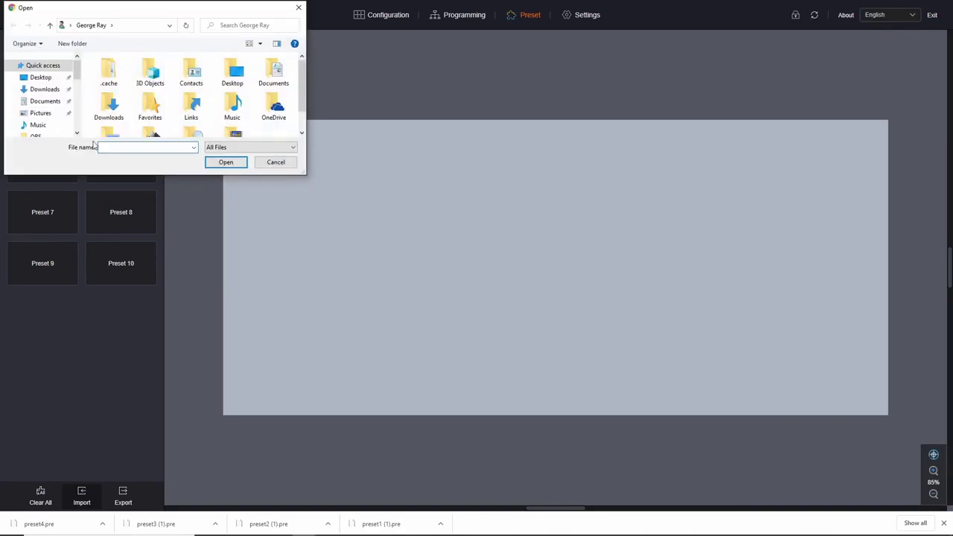
left_click_drag(128, 182, 155, 362)
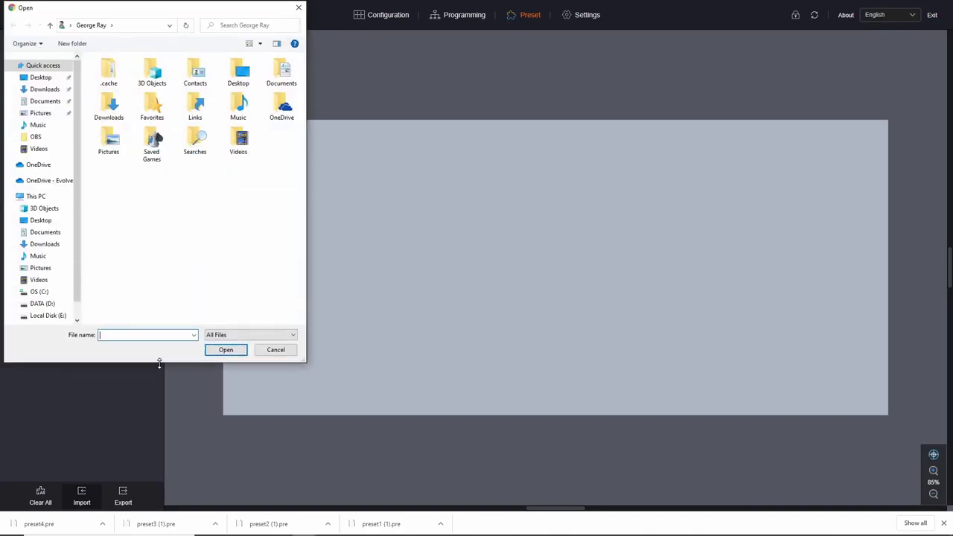
left_click(45, 303)
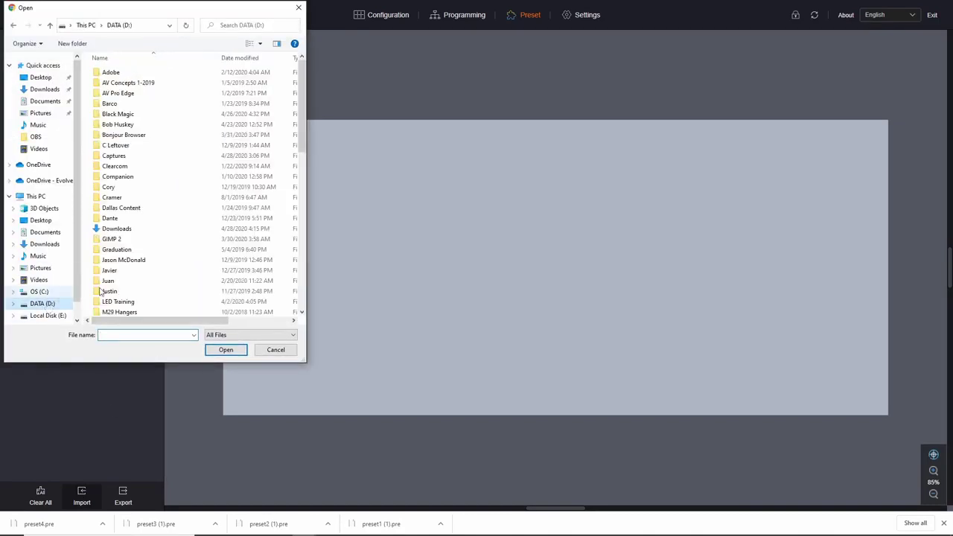
double_click(173, 228)
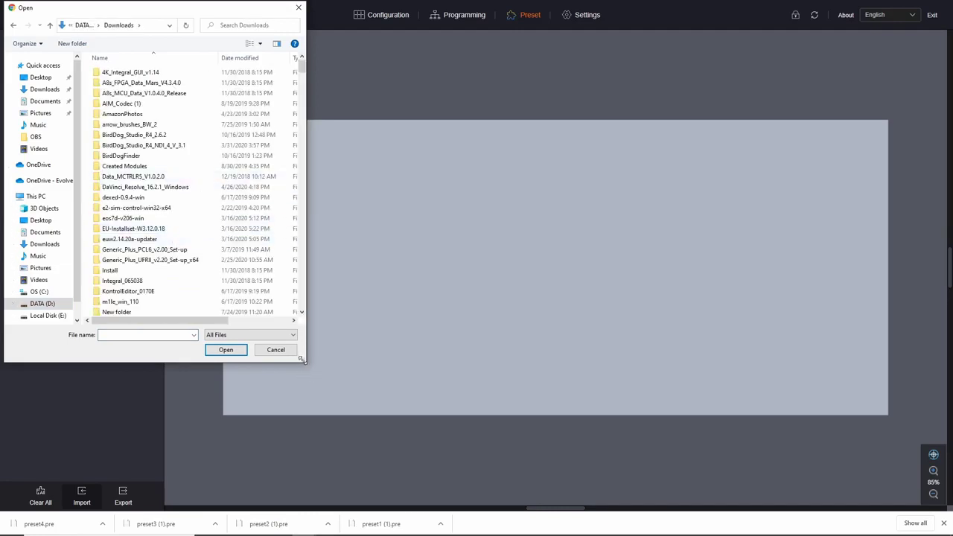
left_click_drag(298, 365, 590, 363)
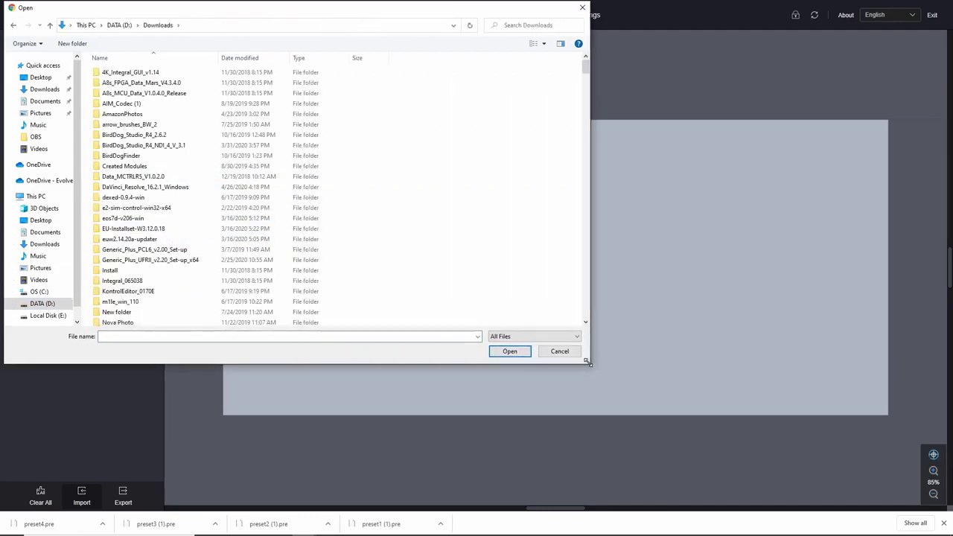
left_click(239, 58)
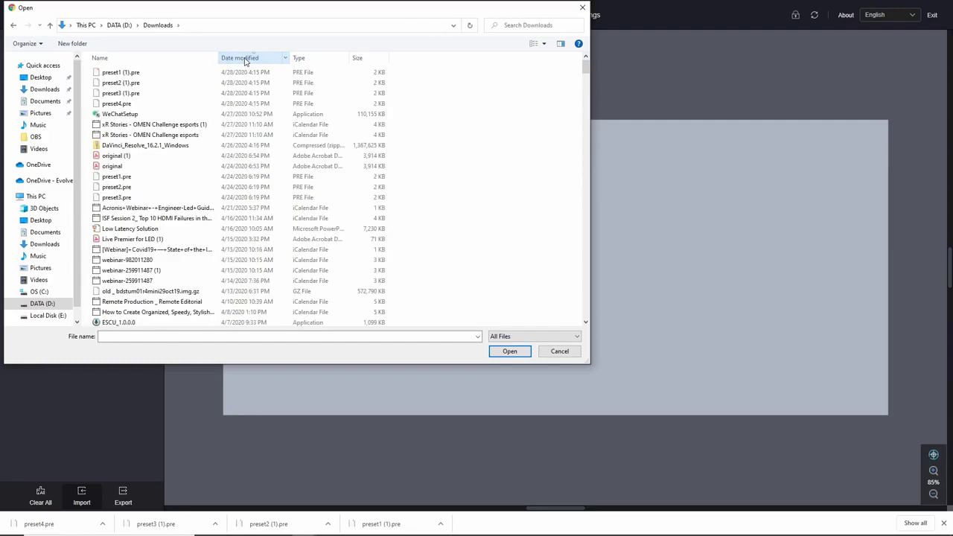
left_click(141, 75)
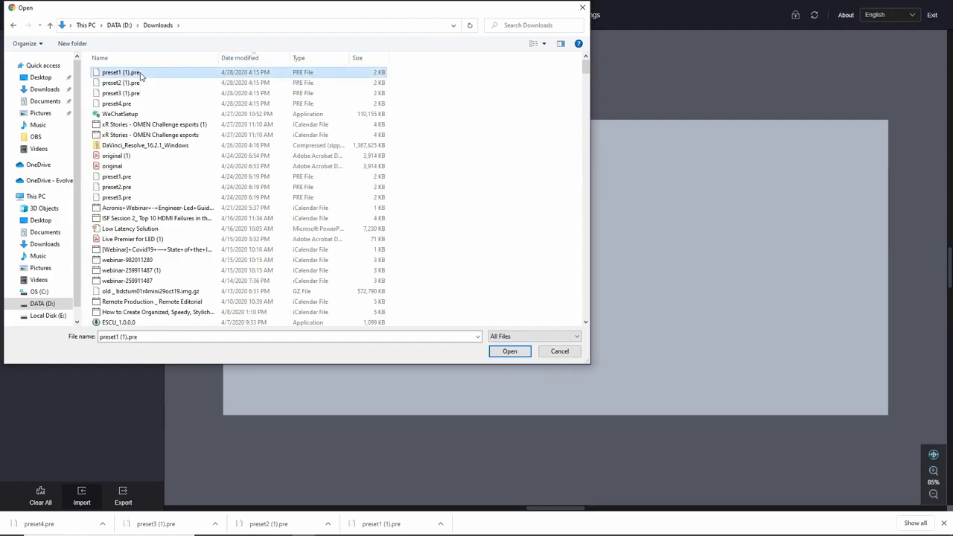
left_click(154, 109, "shift")
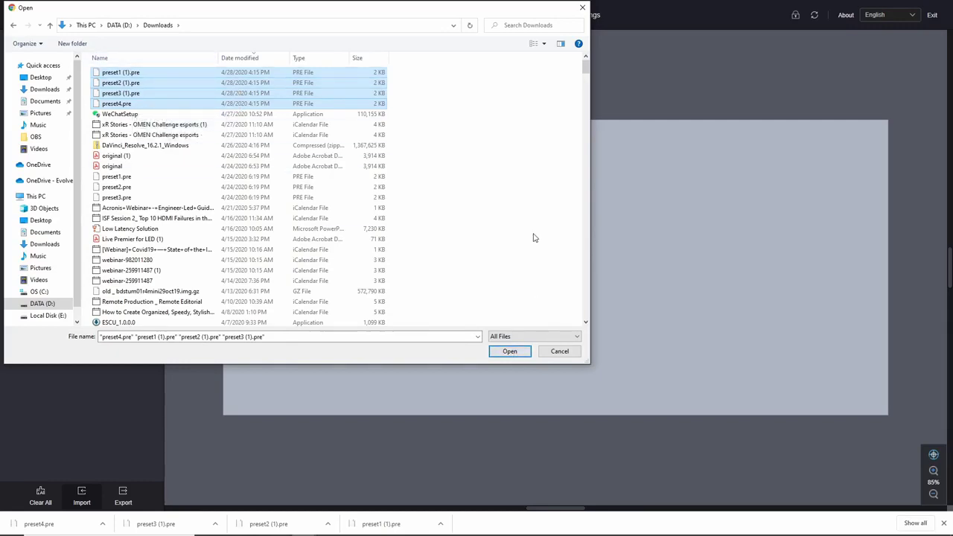
left_click(519, 352)
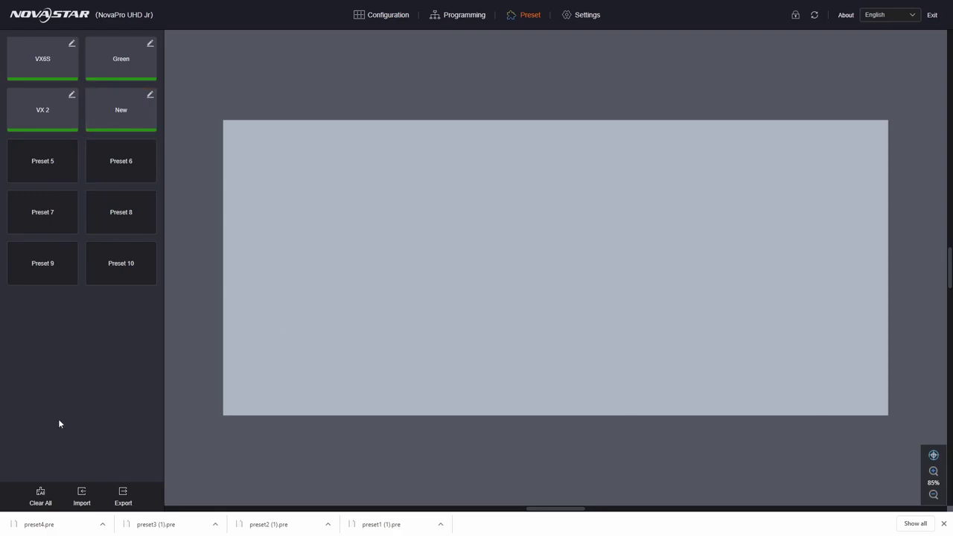
On the Programming BKG list, preview BKG3 and BKG2, then set BKG1 as the canvas background.
left_click(945, 524)
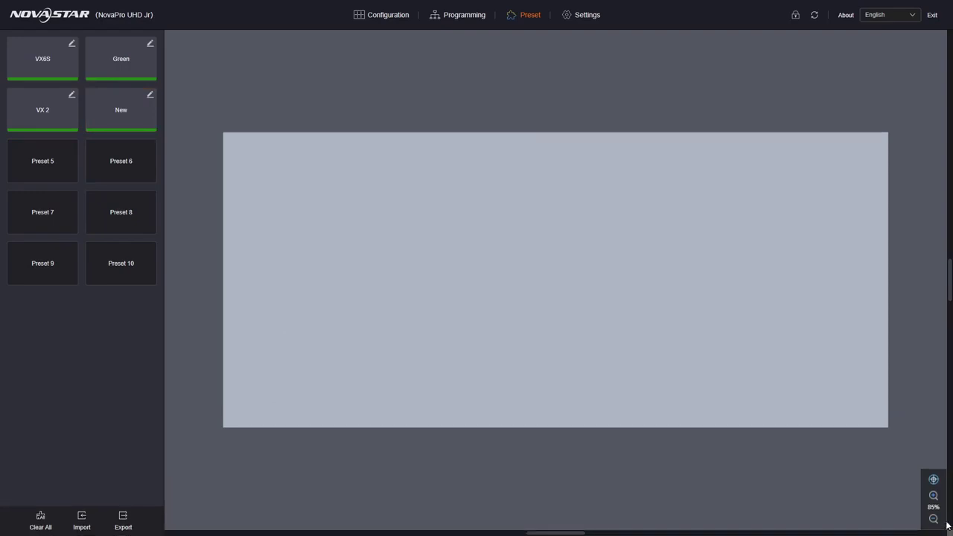
mouse_move(436, 11)
left_click(473, 17)
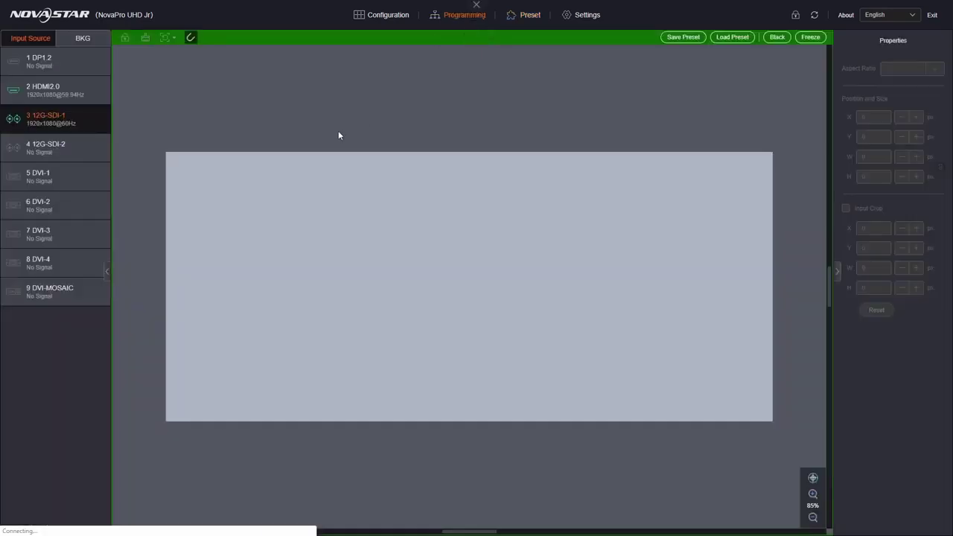
left_click(83, 40)
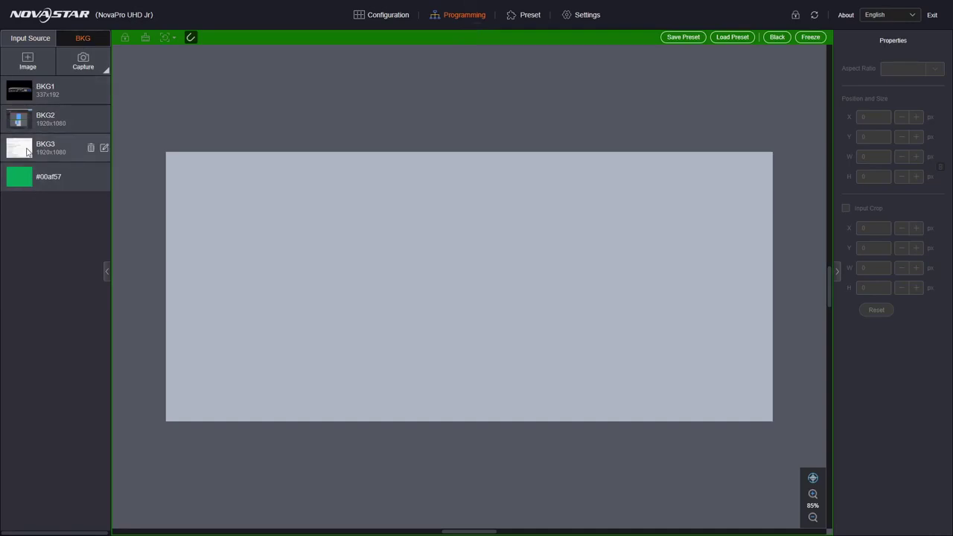
left_click(56, 151)
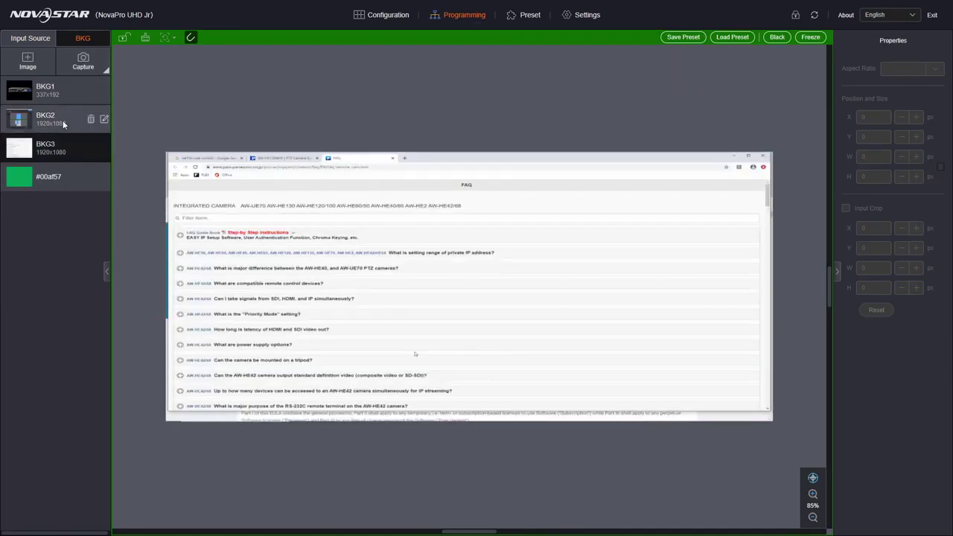
left_click(62, 121)
left_click(70, 87)
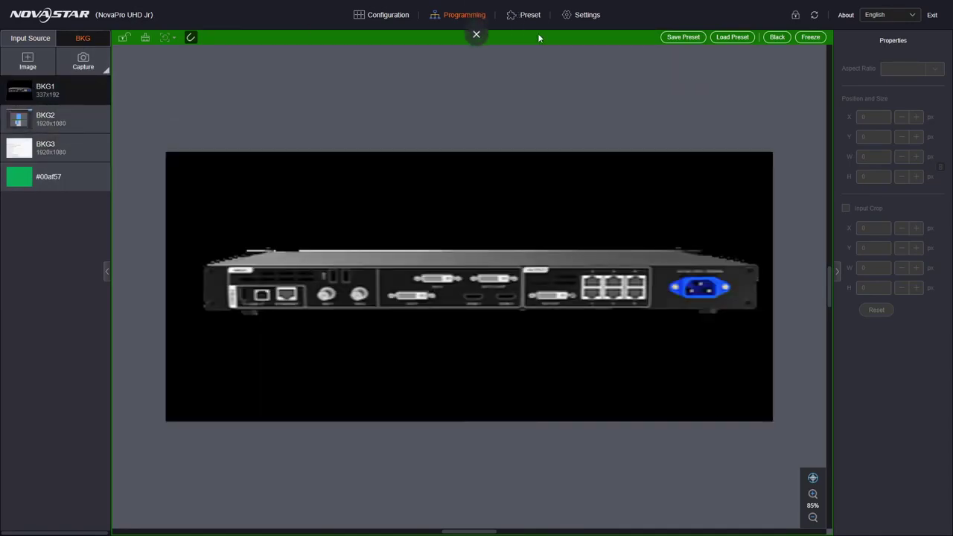
Load the imported VX6S, Green and New presets one after another, ending with New's DP1.2 and DVI-2 layers over BKG1.
left_click(744, 37)
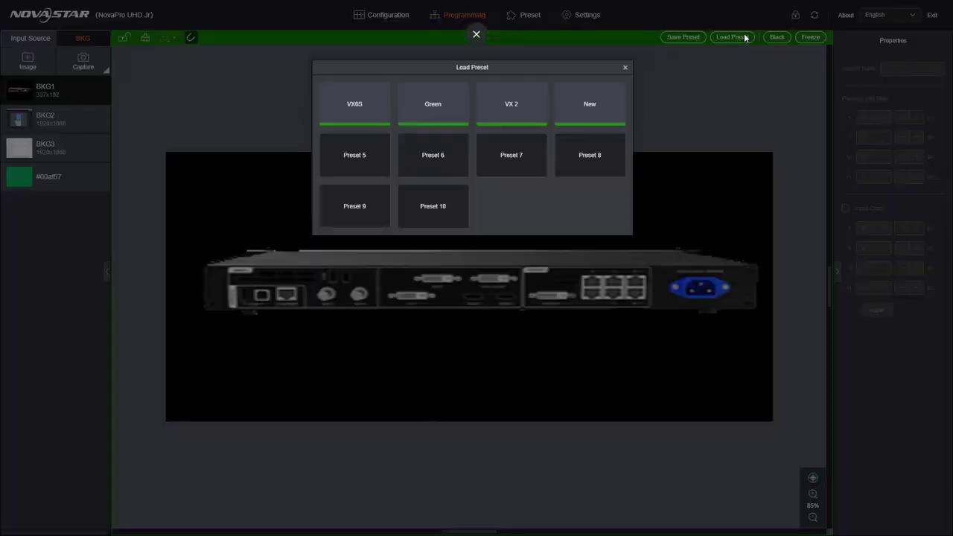
left_click(353, 112)
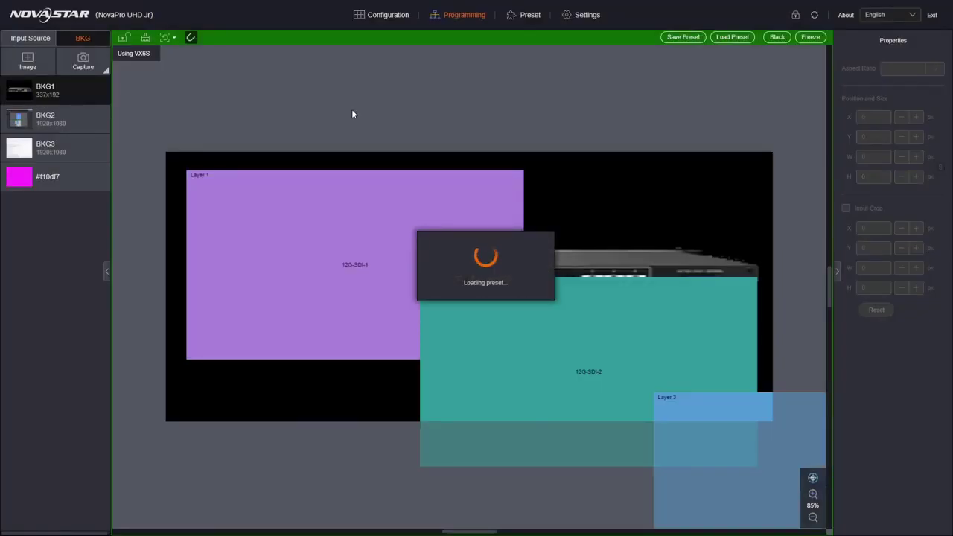
left_click(732, 37)
left_click(416, 97)
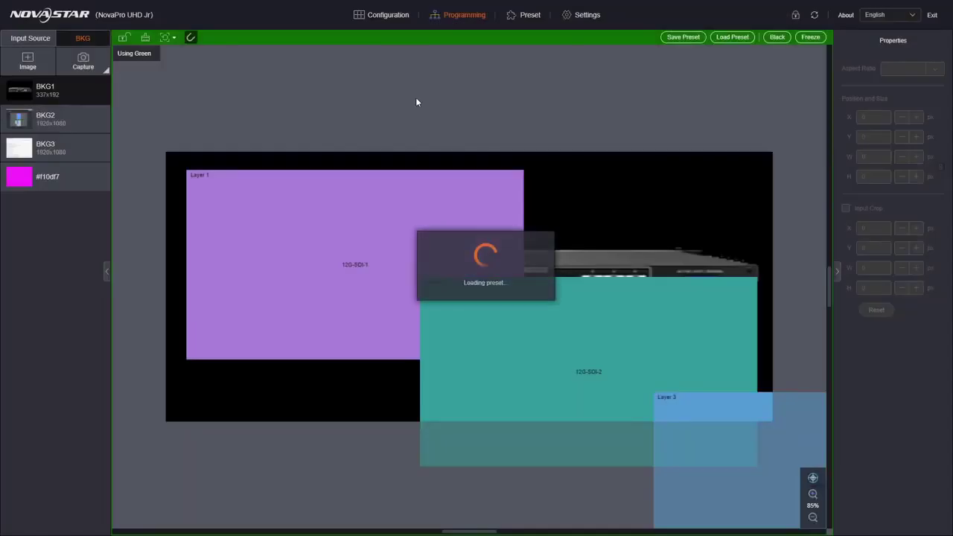
left_click(736, 38)
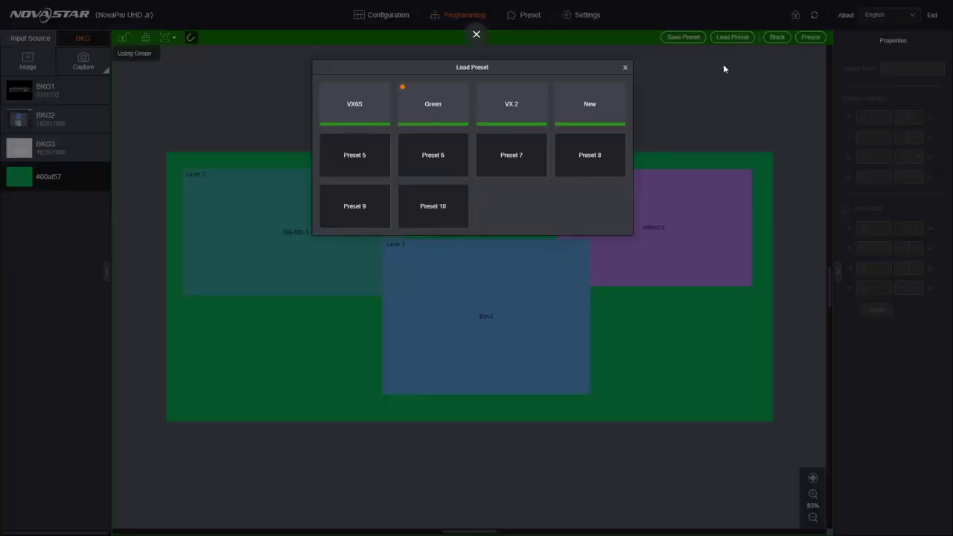
left_click(583, 115)
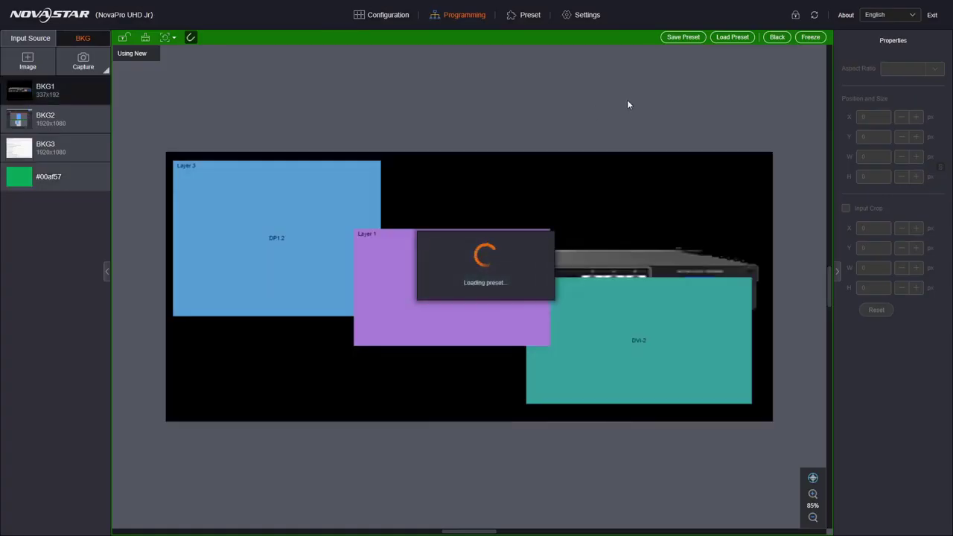